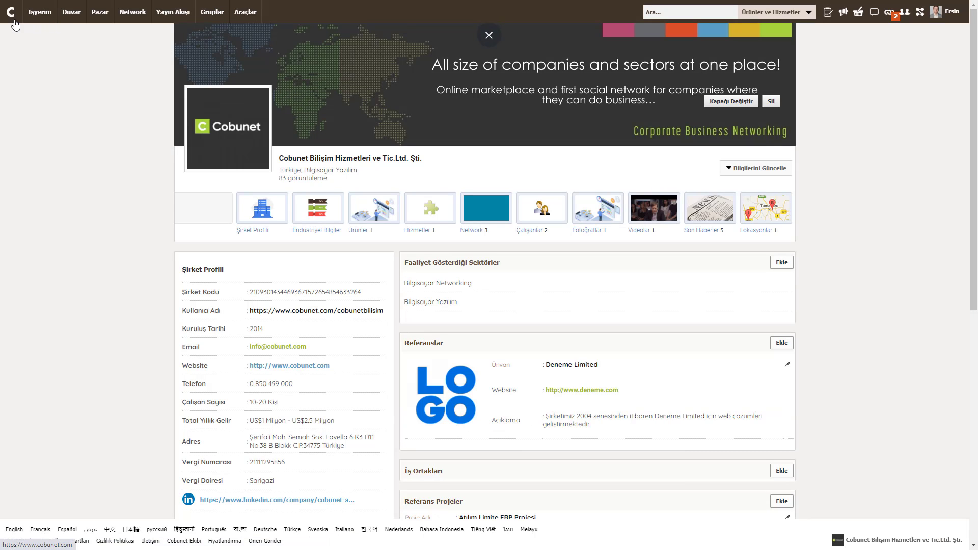
Step: Open Projeler from the Araçlar menu to reach the Proje Yönetimi dashboard
mouse_move(241, 21)
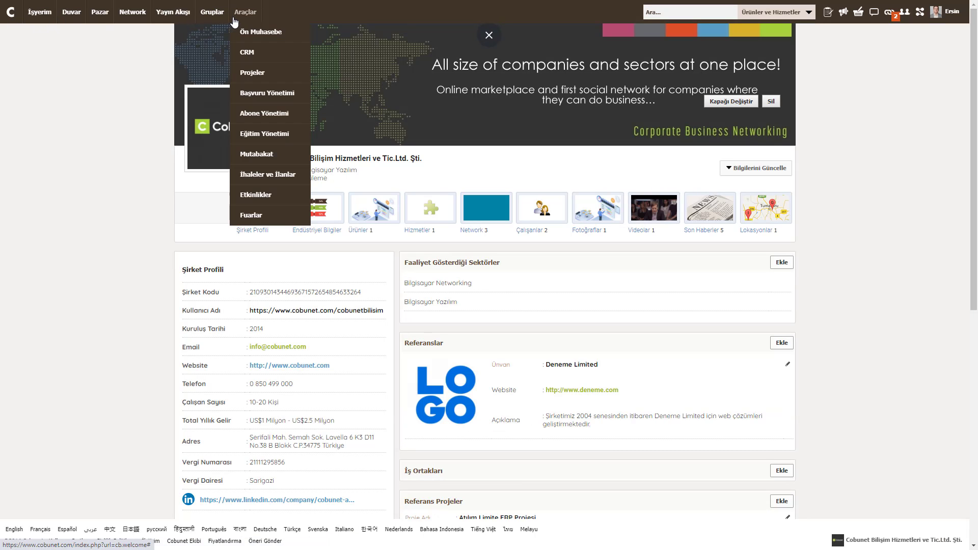
click(248, 76)
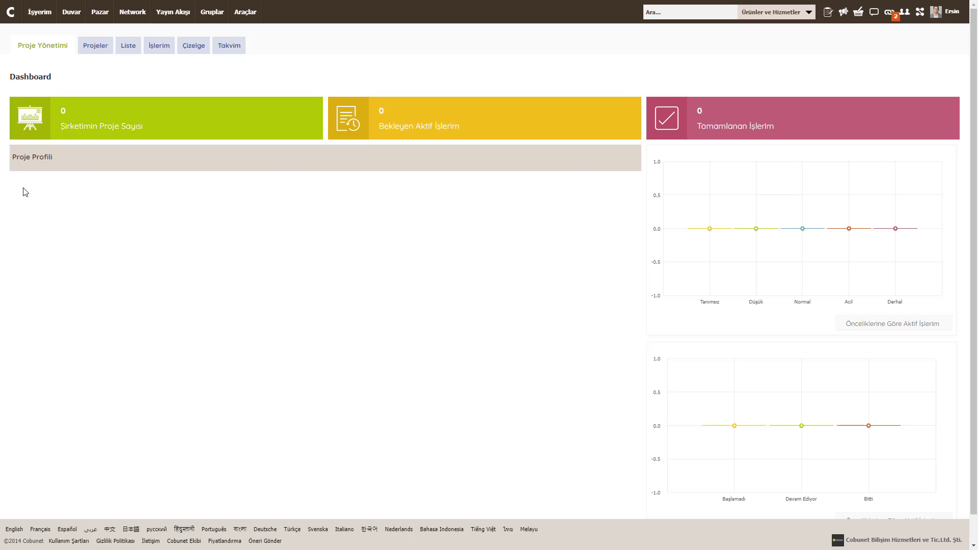
Step: Switch to the Projeler page listing project boards
click(94, 47)
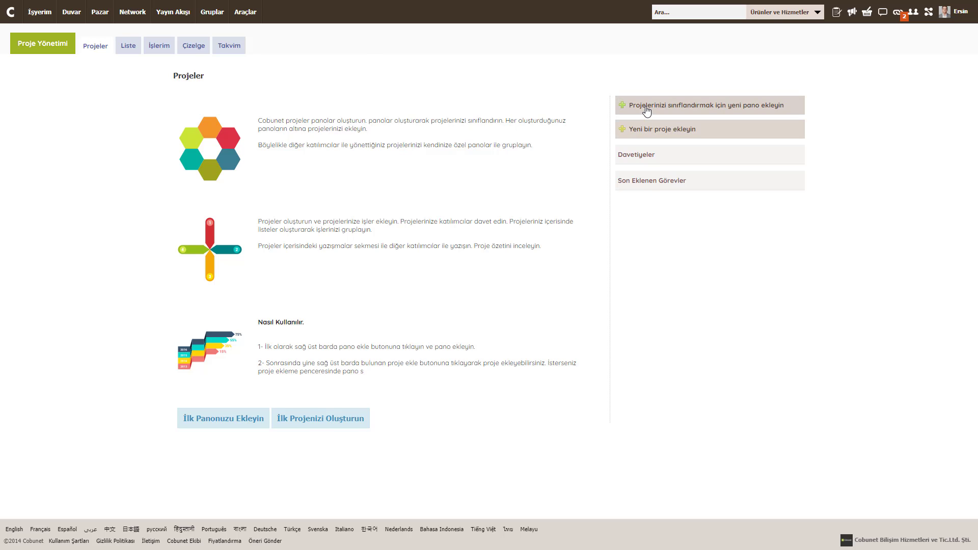
Step: Add a project board named 'Mühendislik Projeleri'
click(645, 110)
click(420, 108)
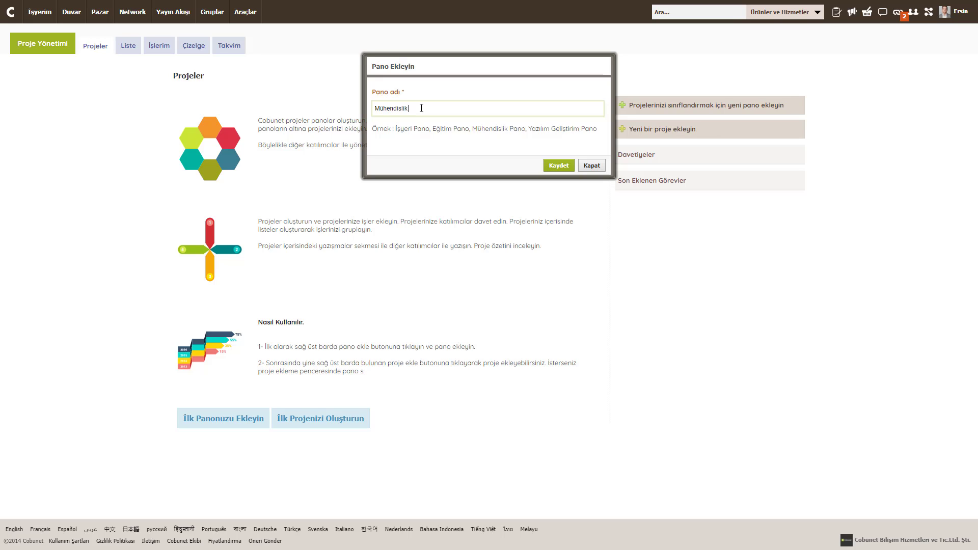
text(Mühendislik Projeleri)
key(Return)
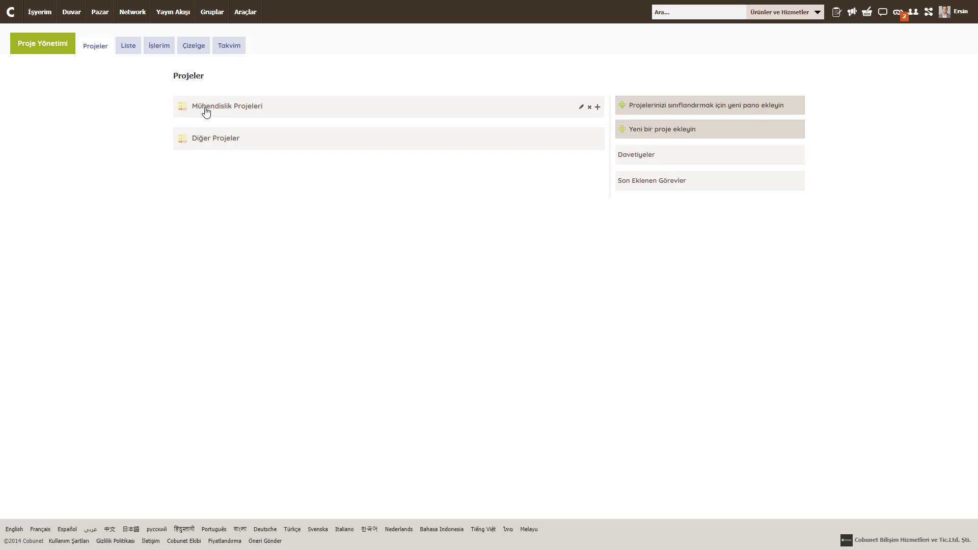
Step: Add a second board named 'İş Süreci Yönetim Projeleri'
click(623, 107)
click(398, 111)
text(İş Süreci Yönetim Projeleri)
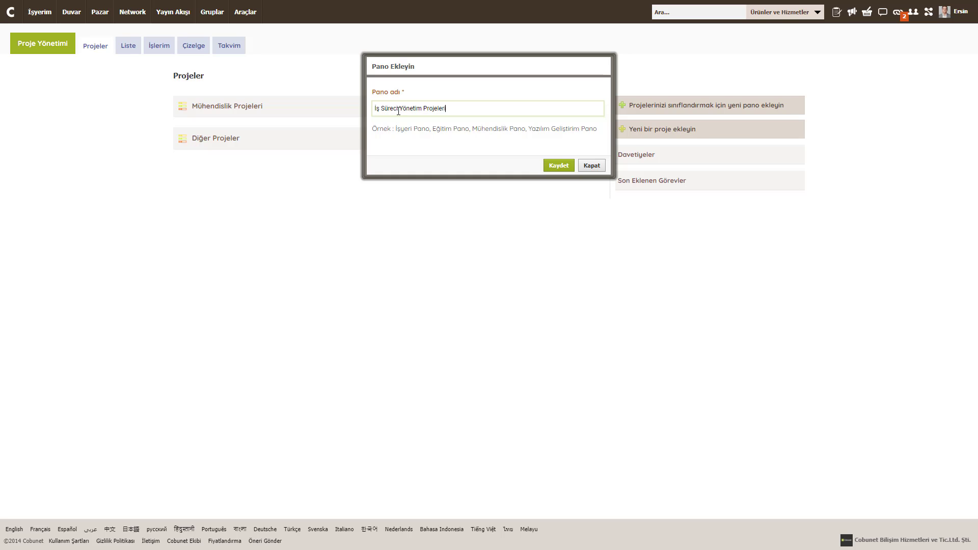
key(Return)
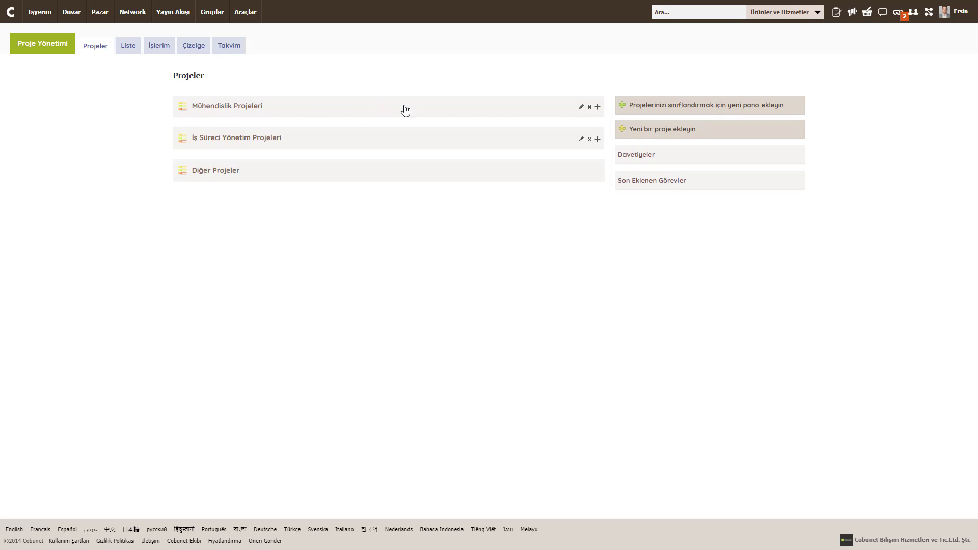
Step: Create 'IBS Mühendislik Projesi' on Mühendislik Projeleri, dated 01/10/2021–31/10/2021, in lavender
click(598, 109)
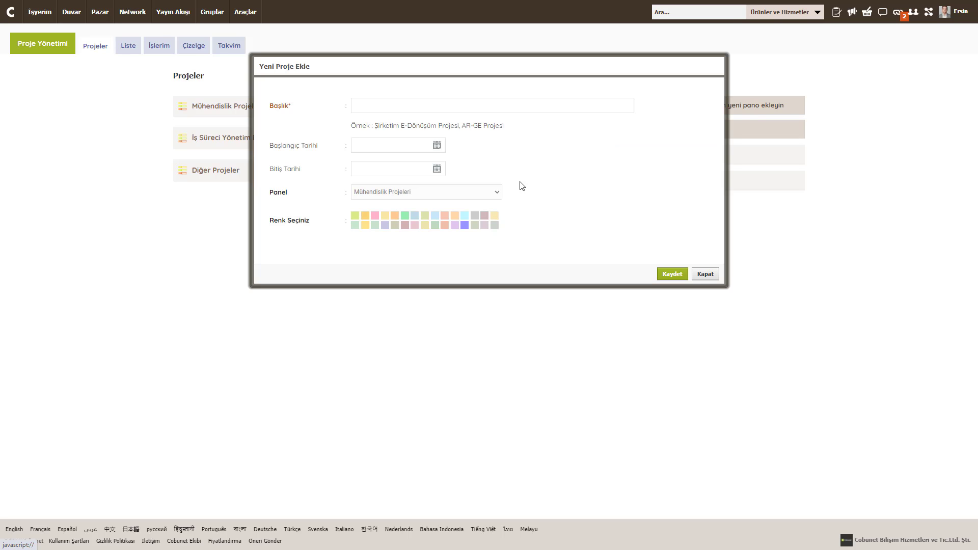
click(376, 111)
click(374, 111)
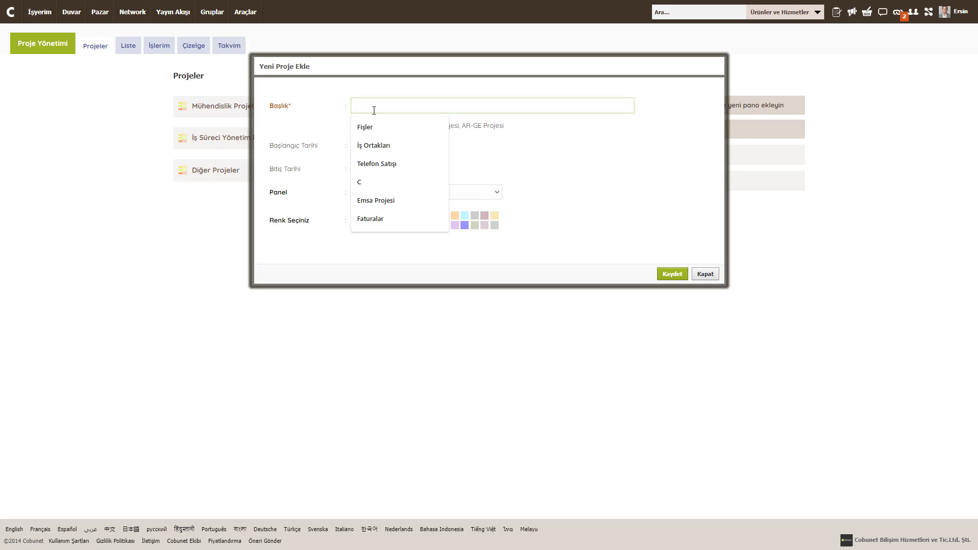
text(IBS)
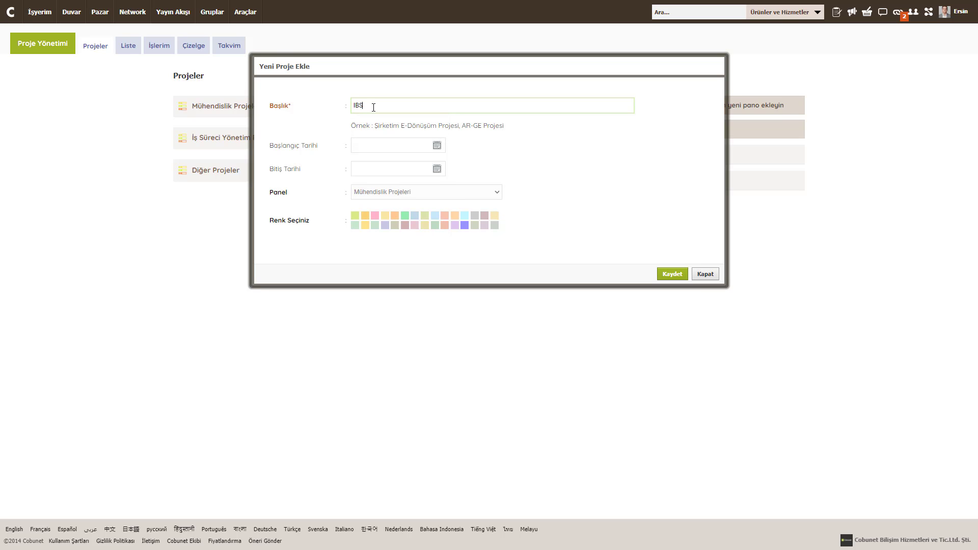
text( Mühendislik Projesi)
click(382, 146)
click(455, 194)
click(377, 170)
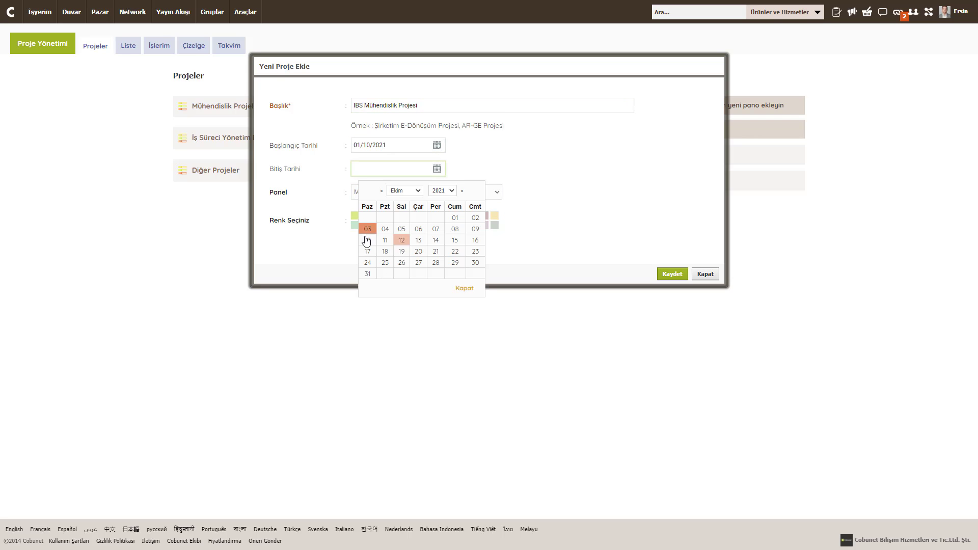
click(367, 274)
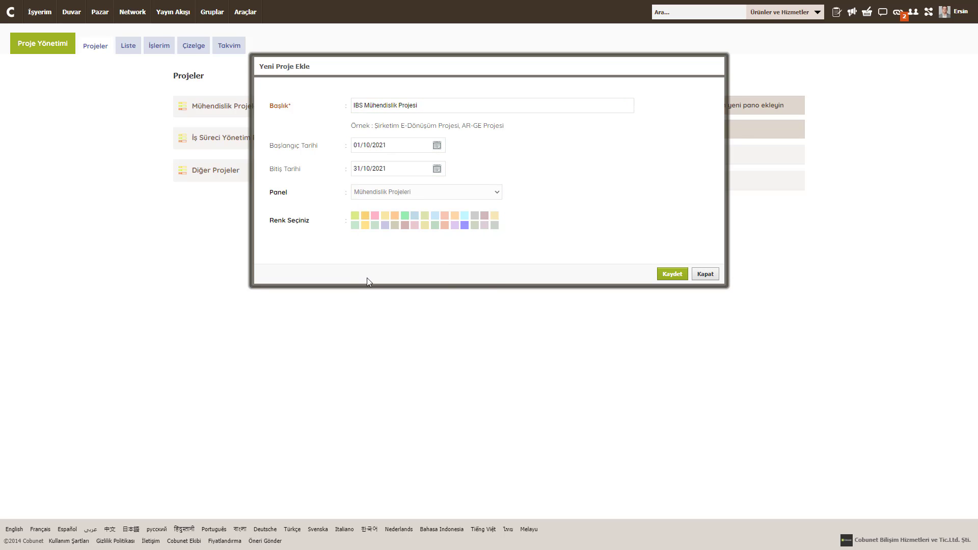
click(384, 226)
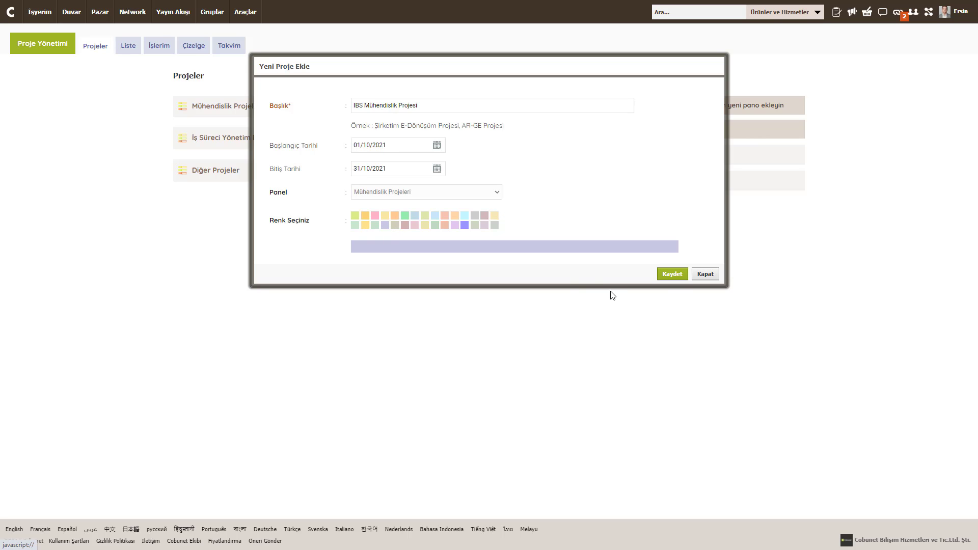
click(666, 274)
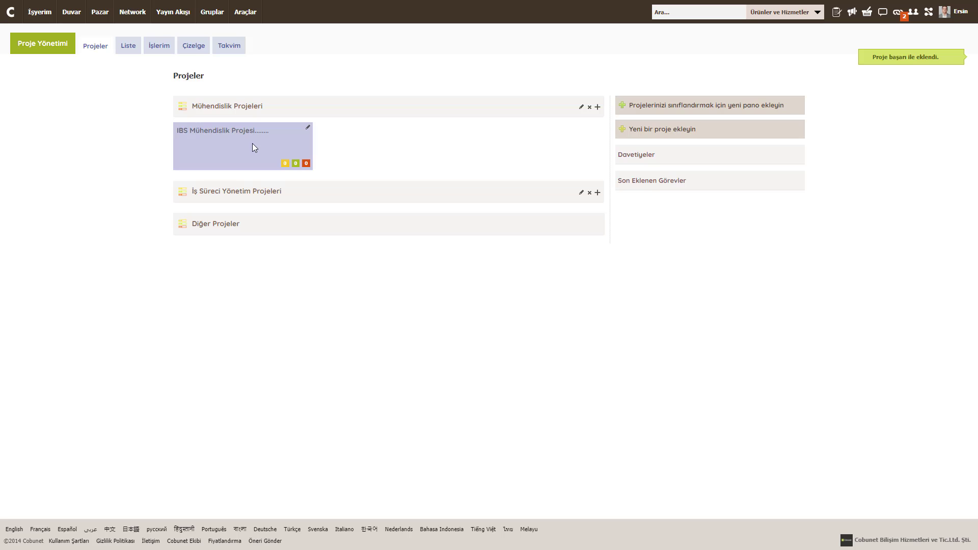
Step: Add a pink 'Kalite Kontrol' project to İş Süreci Yönetim Projeleri
click(597, 192)
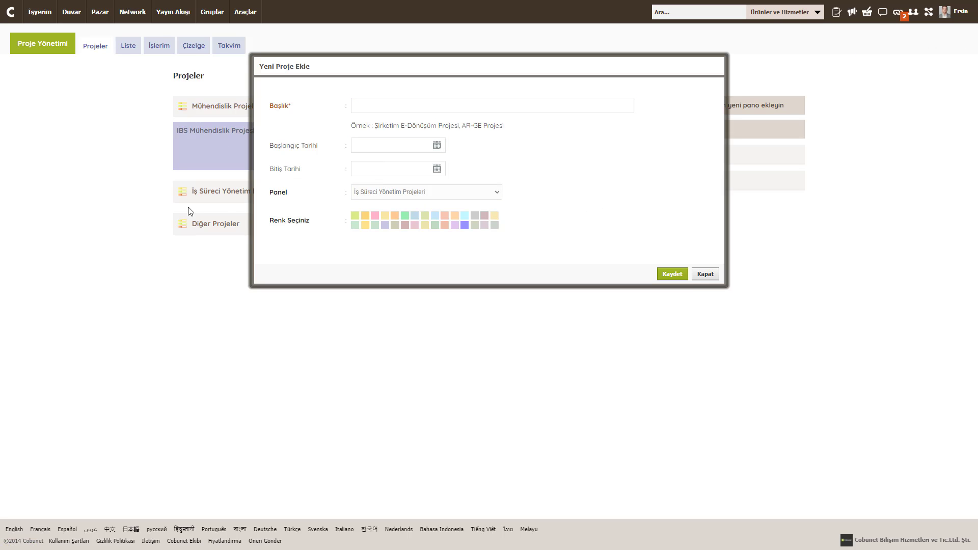
click(378, 106)
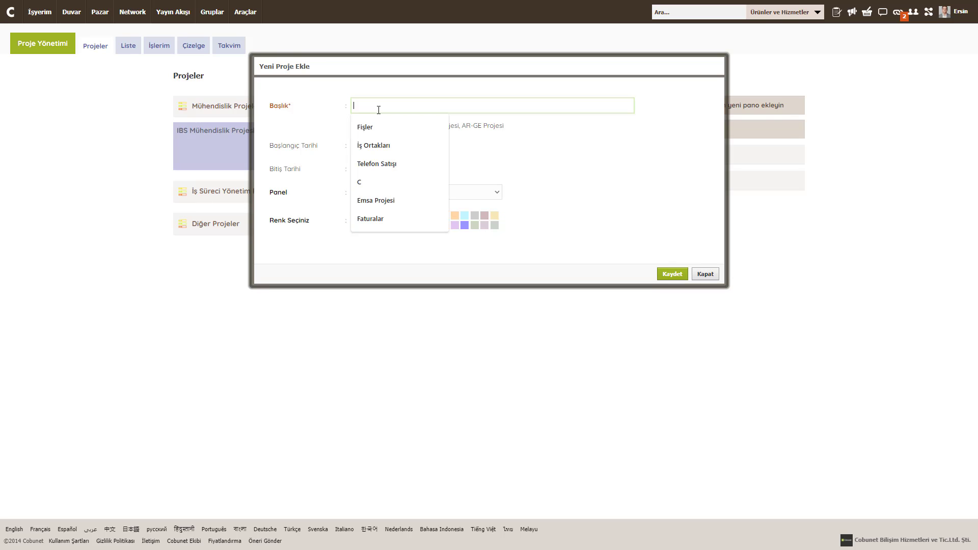
text(Kalite Kontrol)
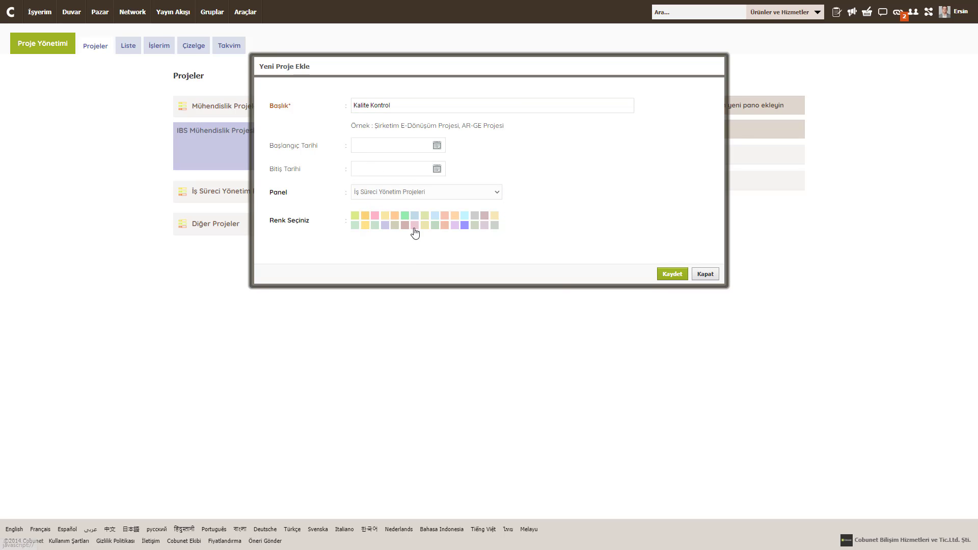
click(413, 226)
click(673, 275)
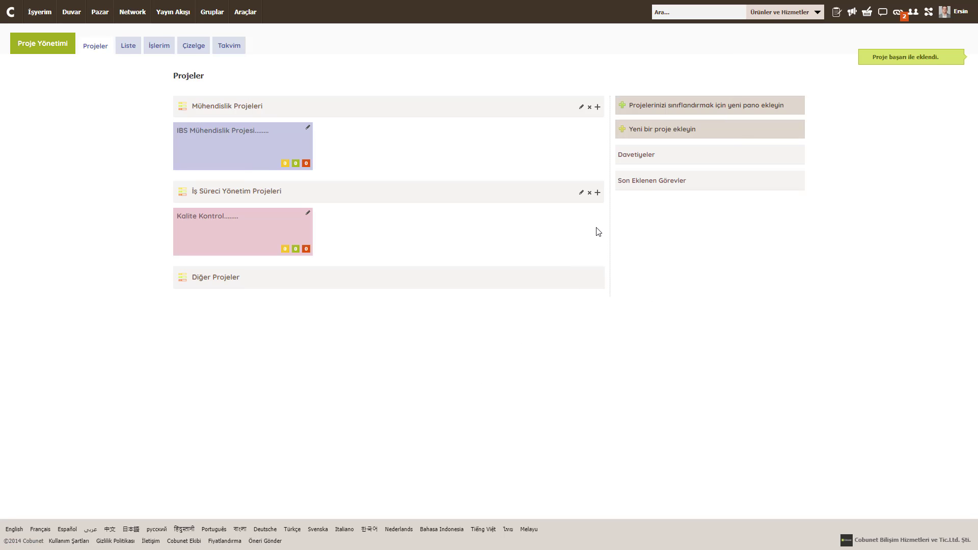
Step: Add a khaki 'ERP Süreç Yönetim' project to the same board
click(597, 193)
click(385, 108)
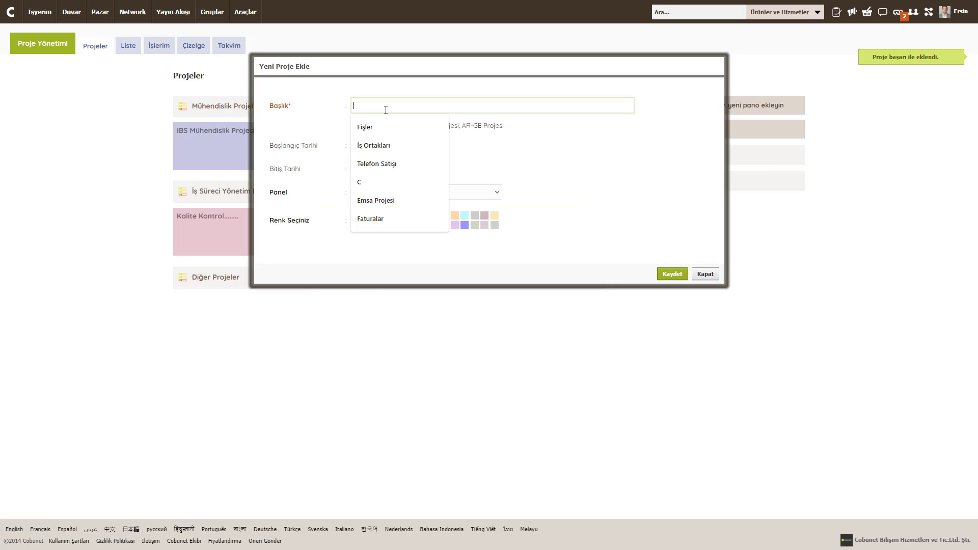
text(ERP Süreç Yönetim)
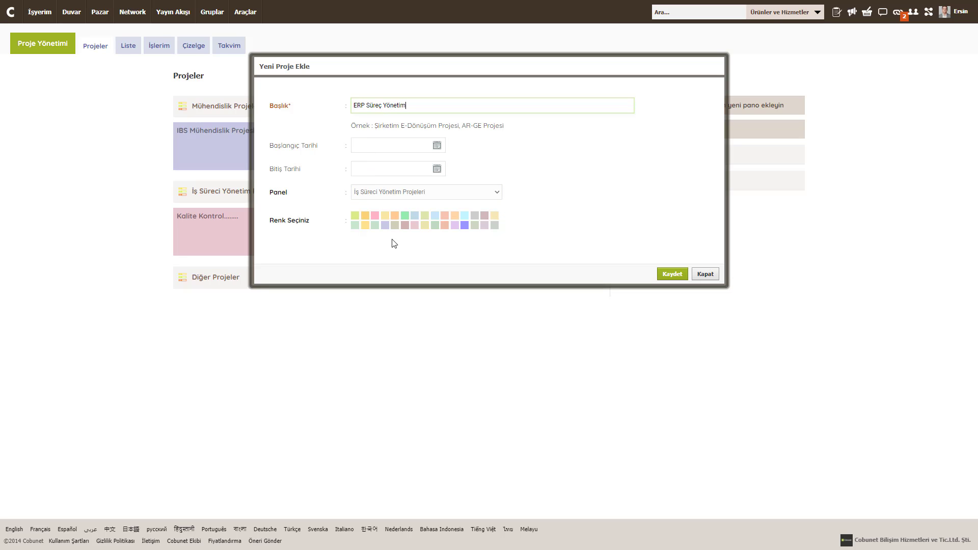
click(395, 225)
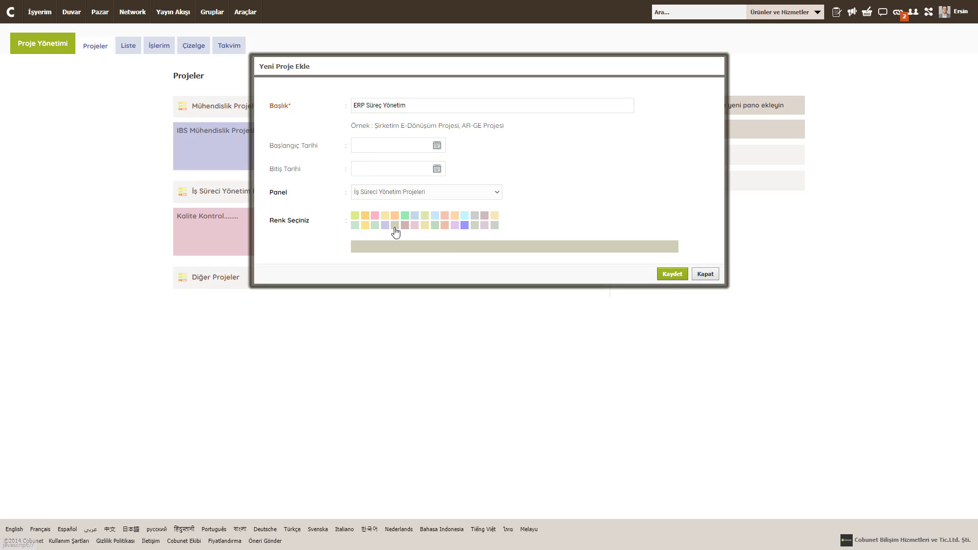
click(671, 274)
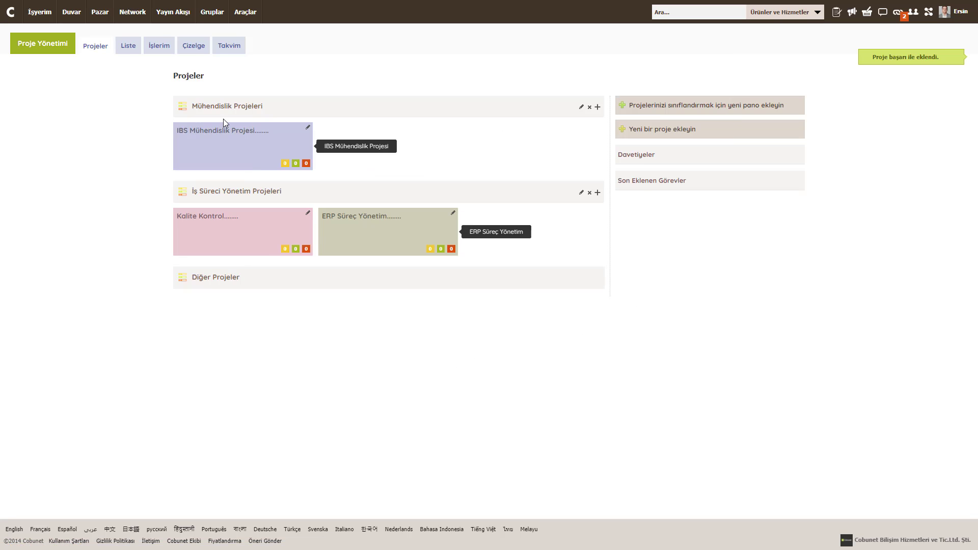
Step: Create 'Temeltaş Yapı Yönetim Projesi' dated 01/01/2021–31/12/2021 in pink and save it
click(397, 100)
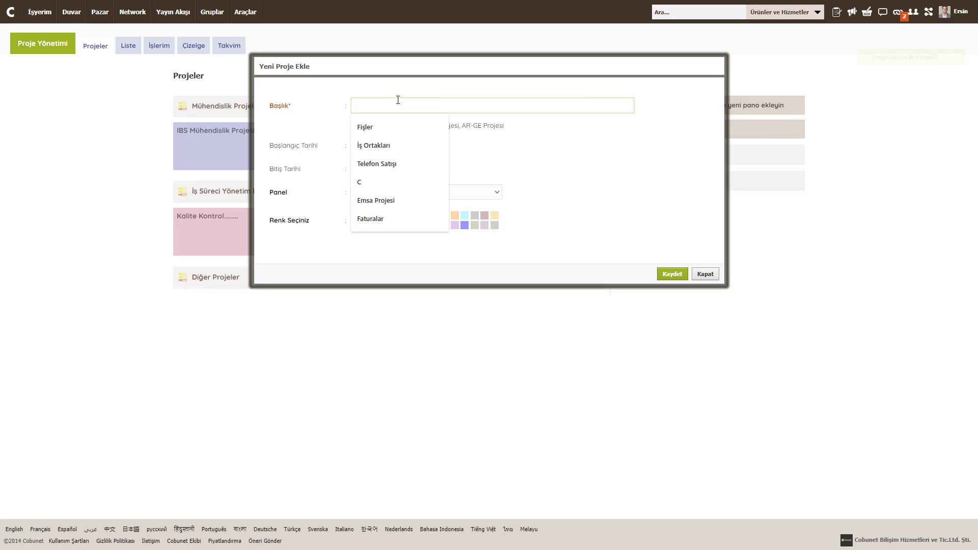
text(Temelt)
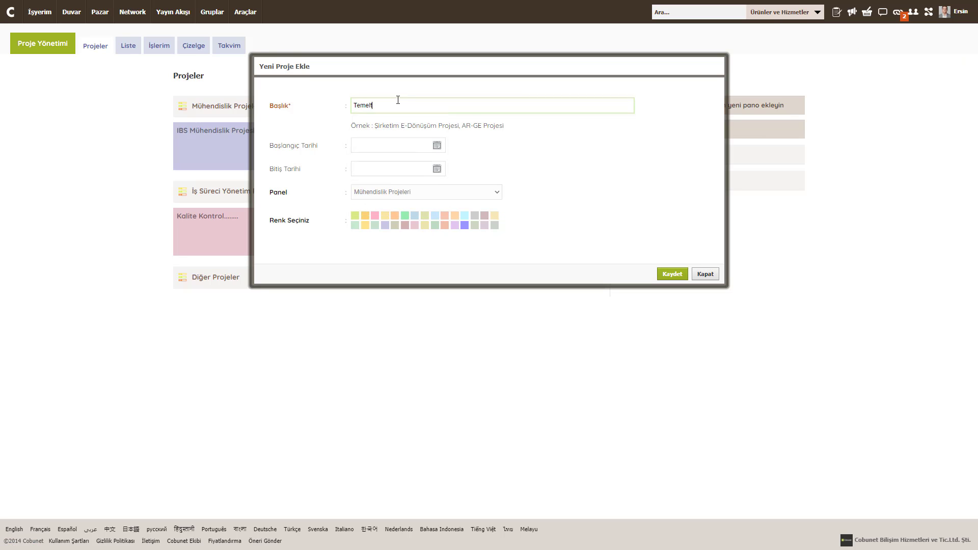
text(aş Yapi)
text( Yönetim Projesi)
click(399, 147)
click(405, 167)
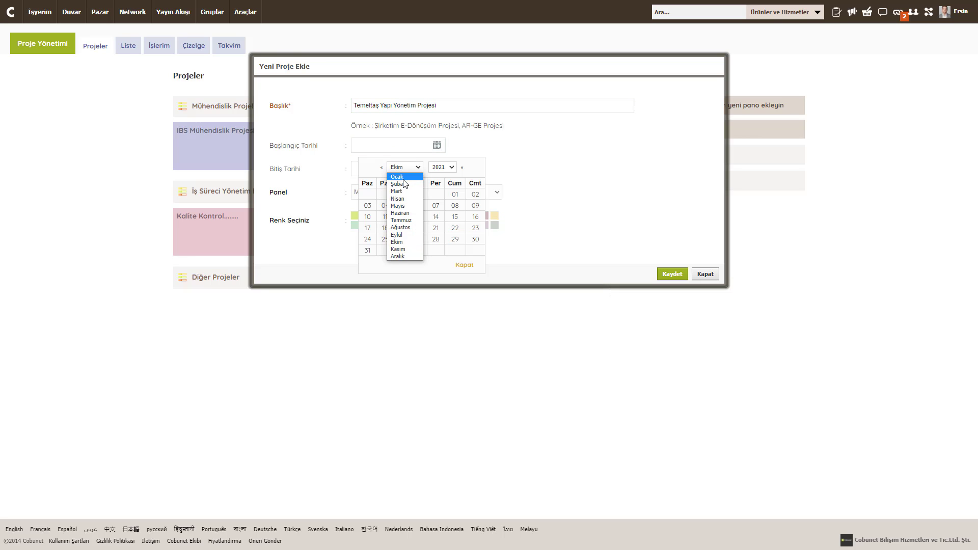
key(Escape)
click(455, 194)
click(385, 171)
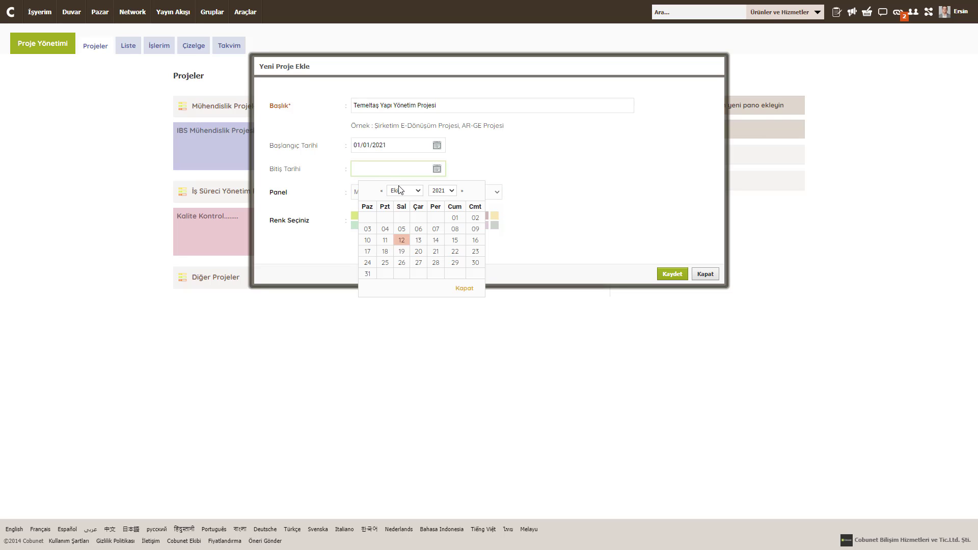
click(404, 190)
click(399, 280)
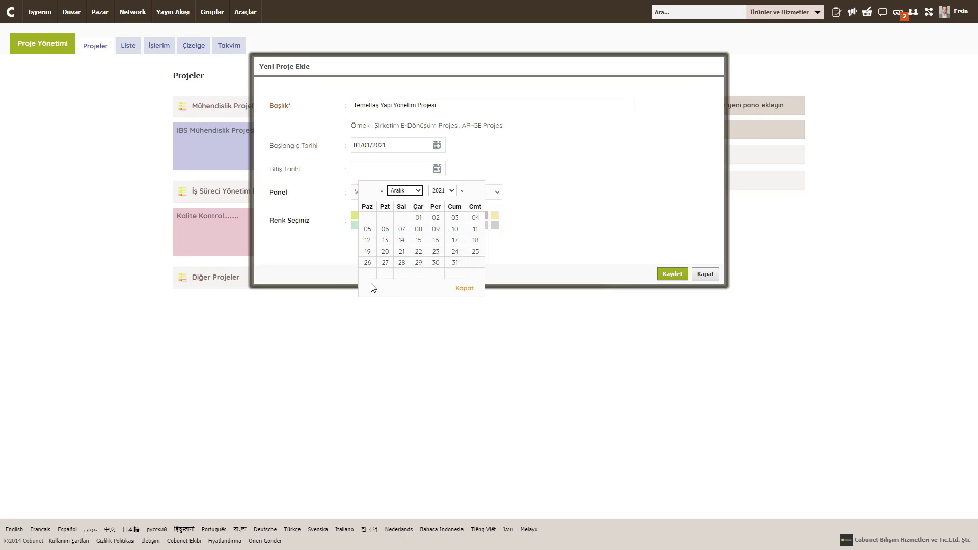
click(454, 262)
click(414, 225)
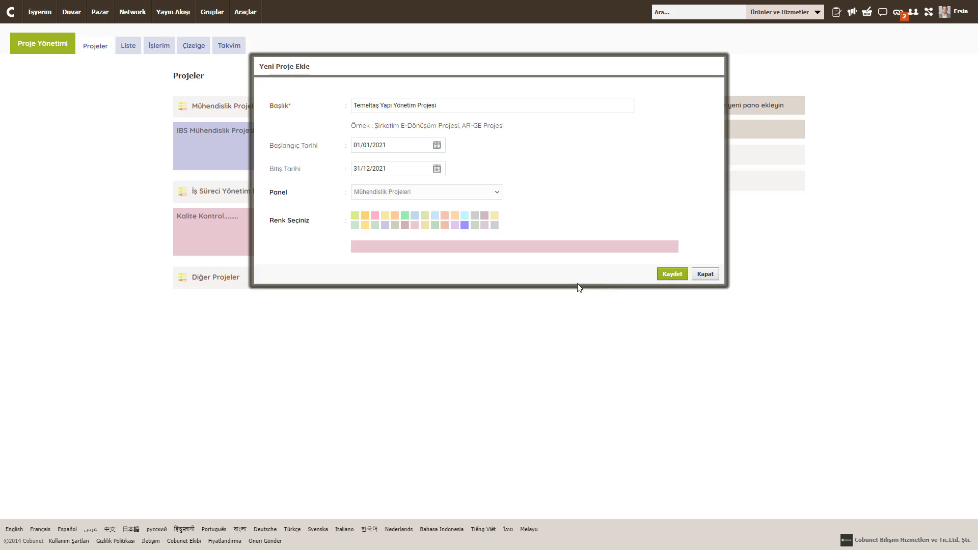
click(672, 273)
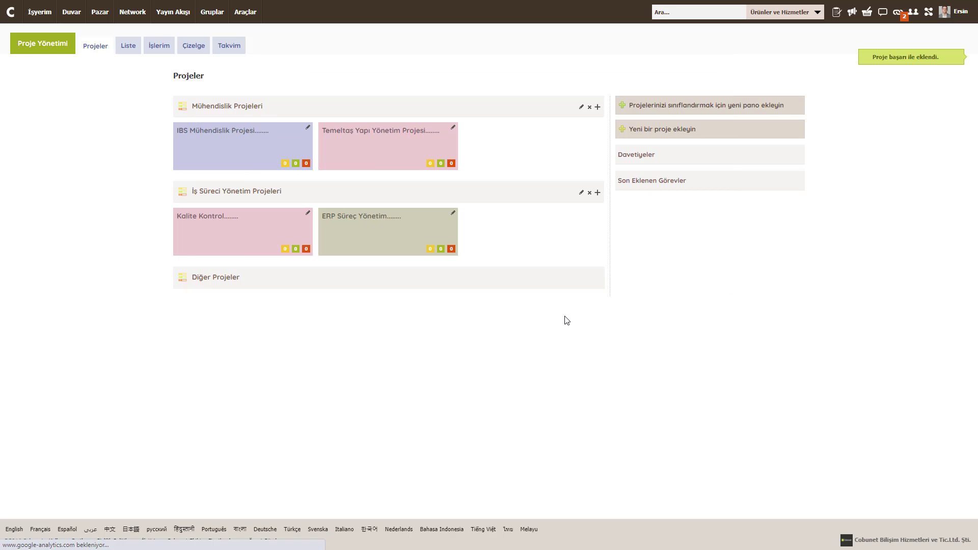
Step: Change the Temeltaş Yapı Yönetim Projesi colour to lavender
click(453, 127)
click(435, 213)
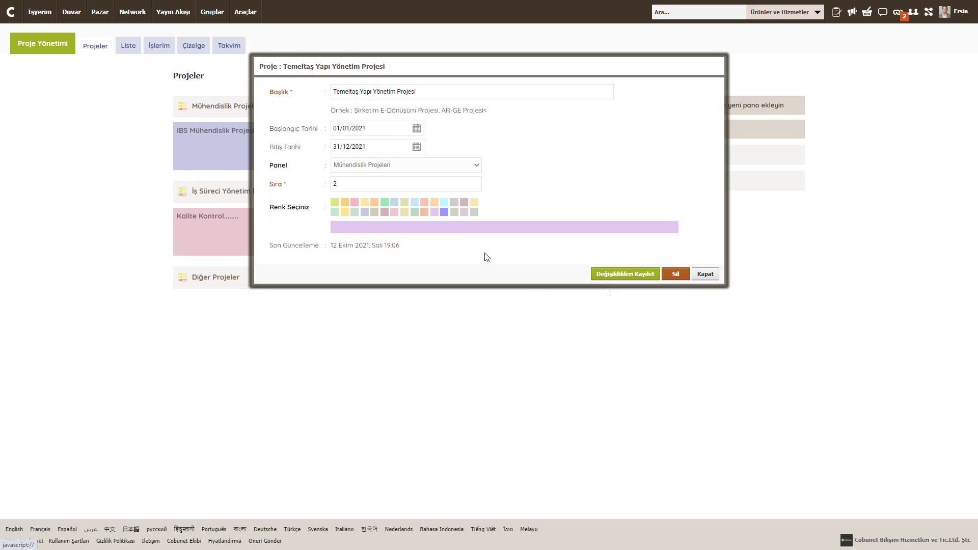
click(603, 275)
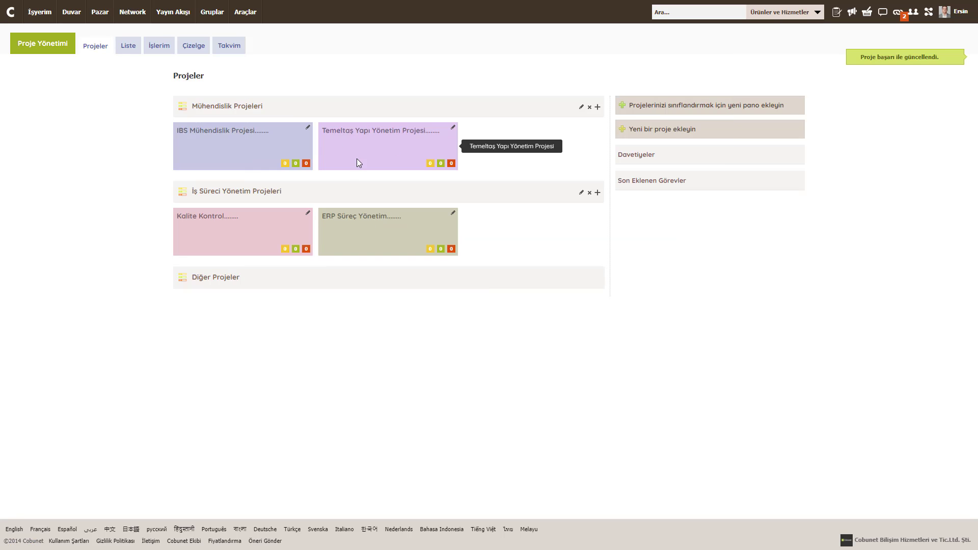
Step: Change the ERP Süreç Yönetim project colour to lime green
click(453, 213)
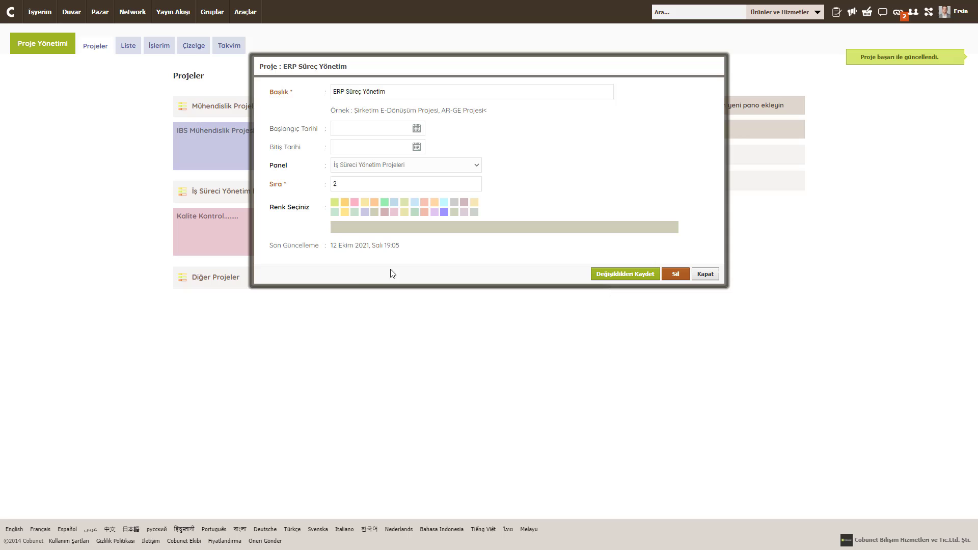
click(335, 204)
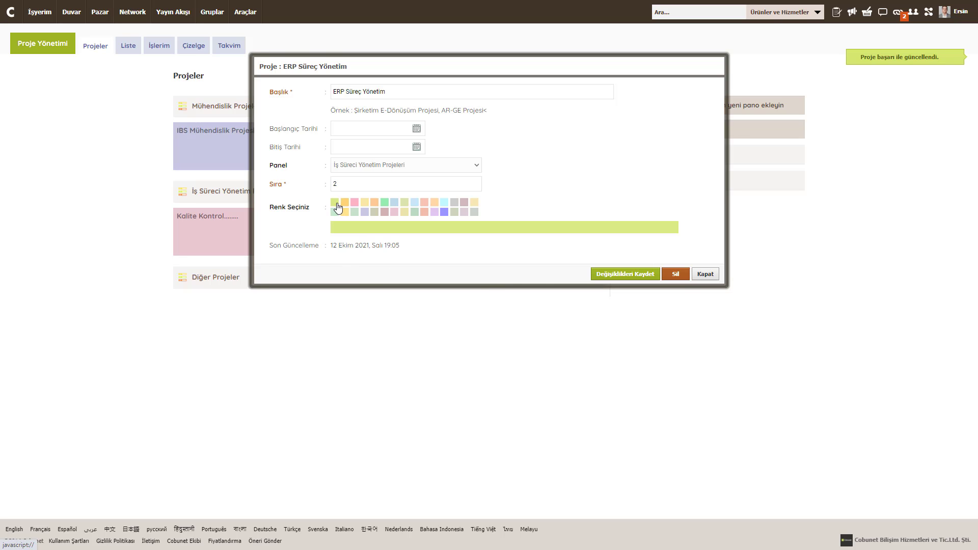
click(602, 275)
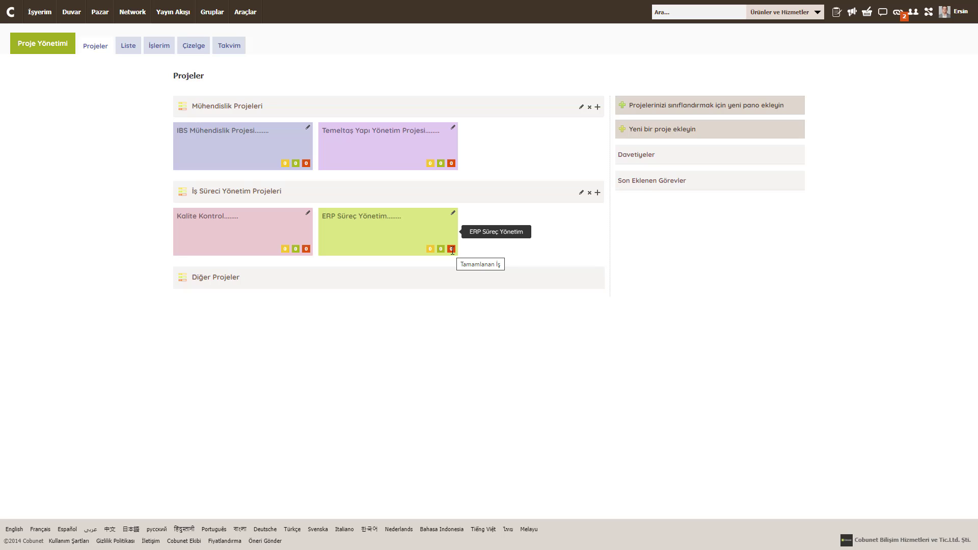
Step: Open the ERP Süreç Yönetim project and add a yellow-green 'Satınalma' list
click(343, 221)
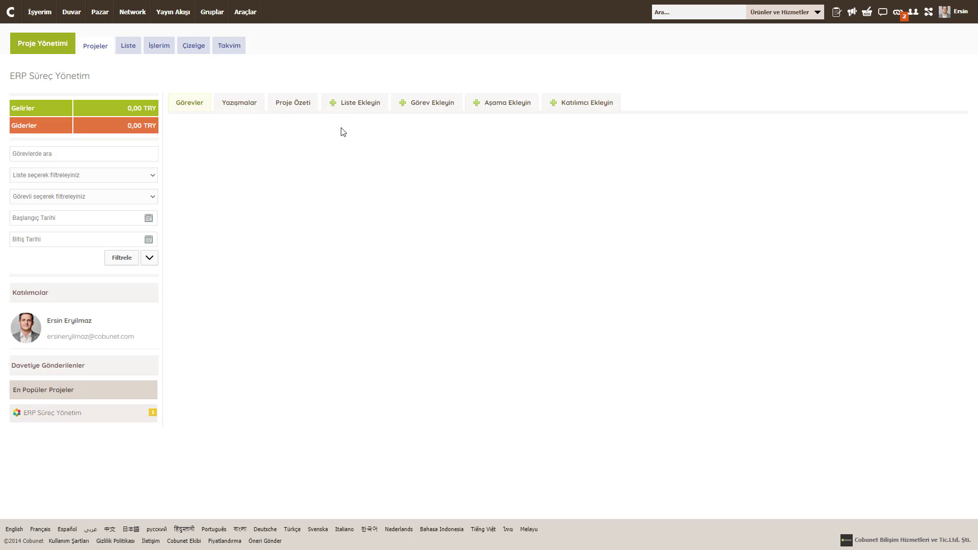
click(354, 103)
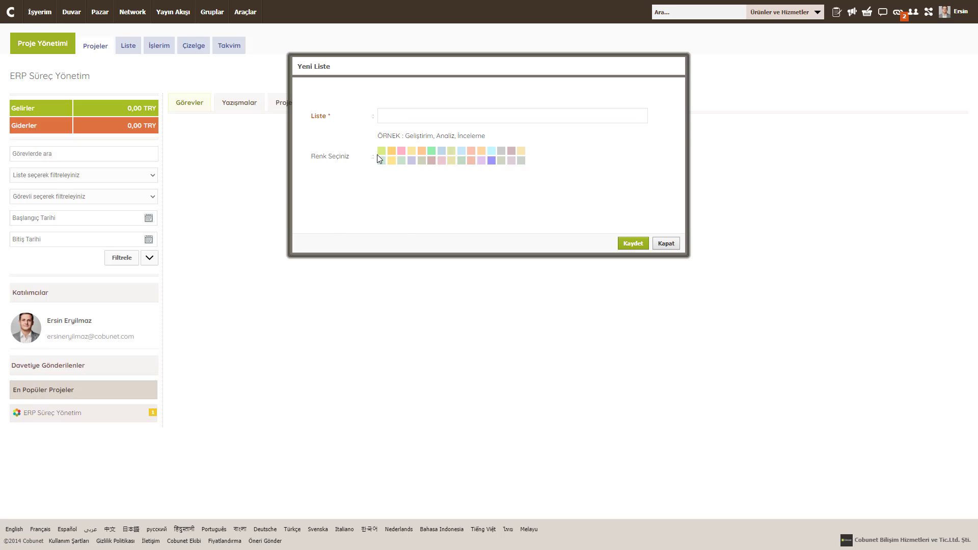
click(381, 151)
click(416, 111)
text(Satı)
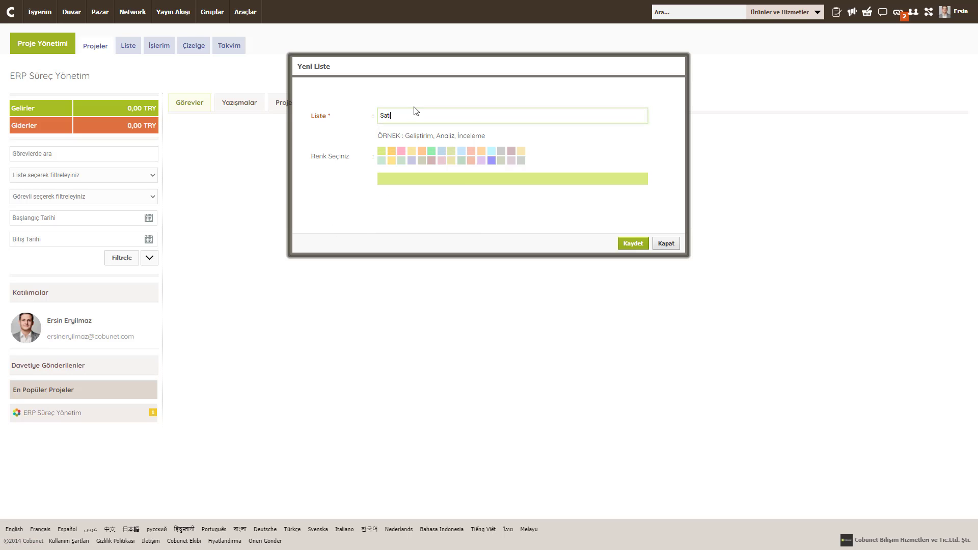
text(nalma)
key(Return)
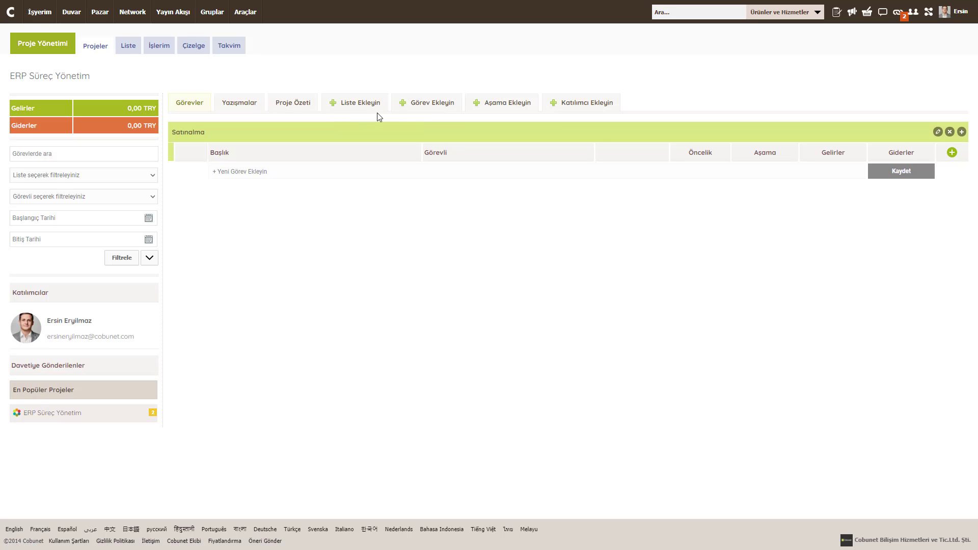
Step: Add a rose 'Stok Yönetimi' list and a grey 'Üretim Planlama' list
click(353, 112)
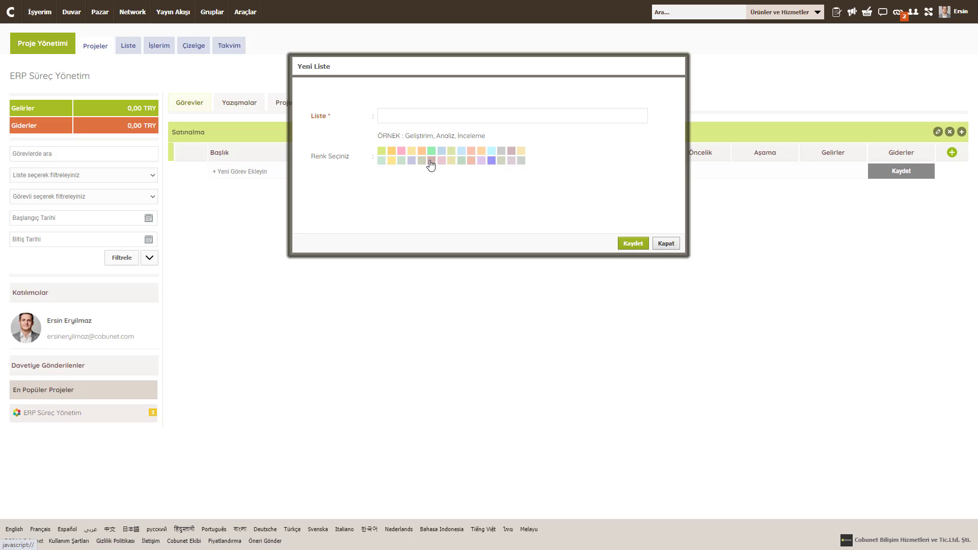
click(431, 161)
click(396, 117)
text(Stok)
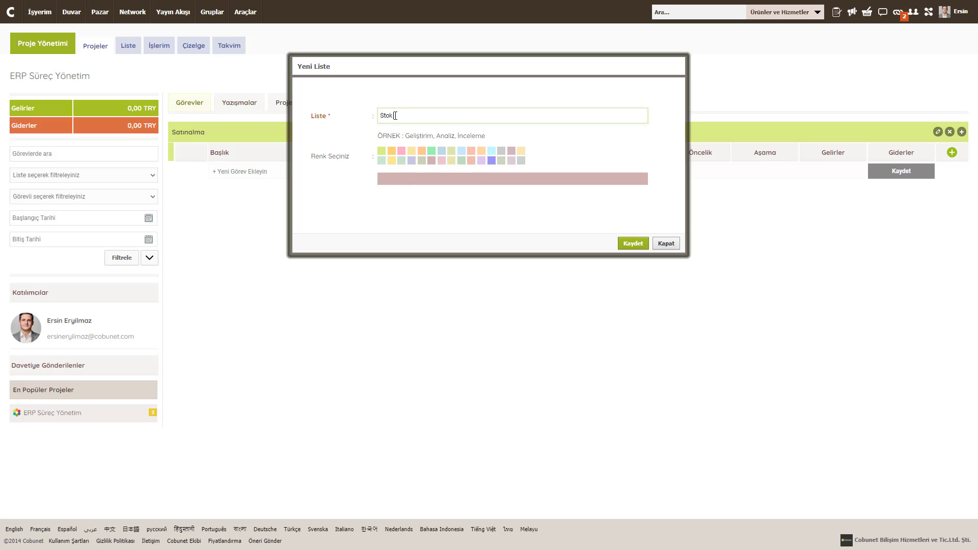
text( Yönetimi)
key(Return)
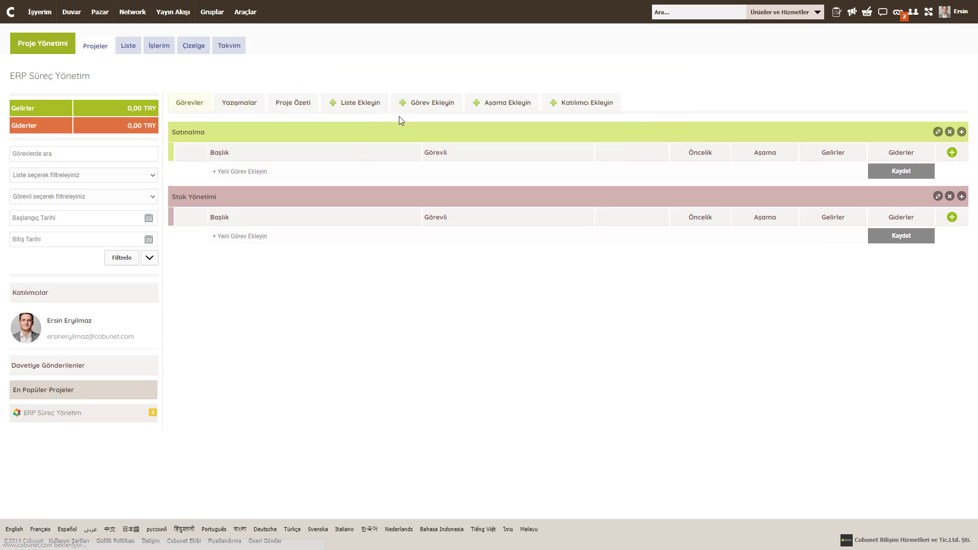
click(345, 107)
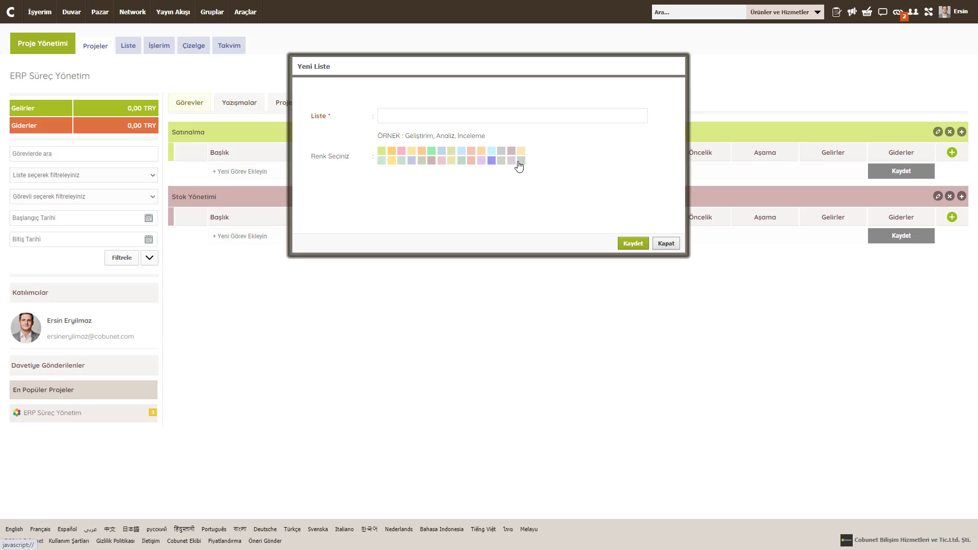
click(520, 161)
click(415, 115)
text(Üretim)
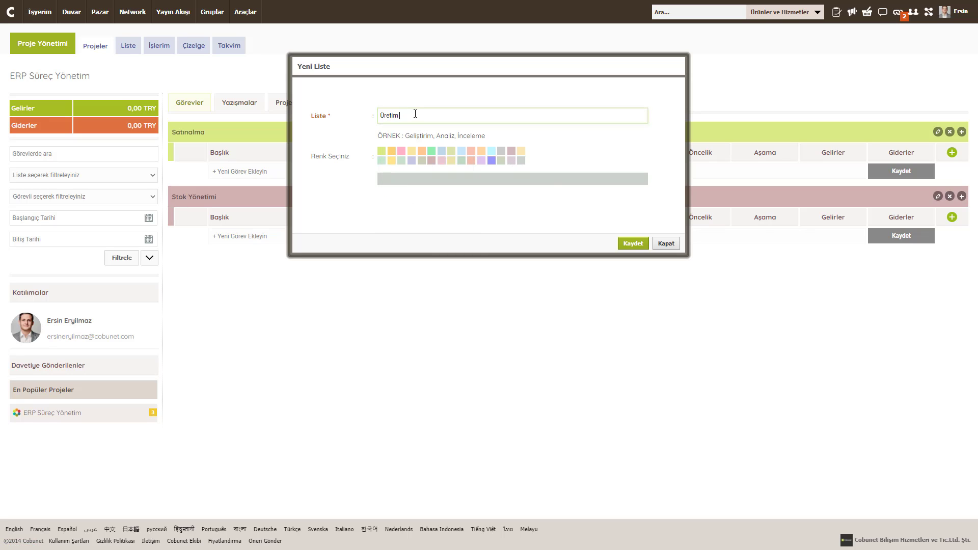
text( Planlama)
key(Return)
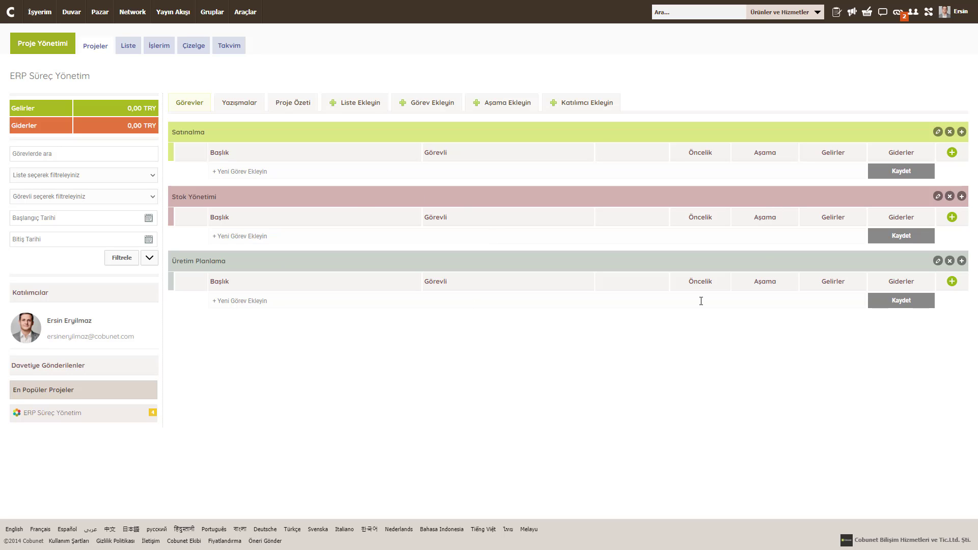
Step: Open the Üretim Planlama list's settings and delete prompt, closing both without changes
click(938, 260)
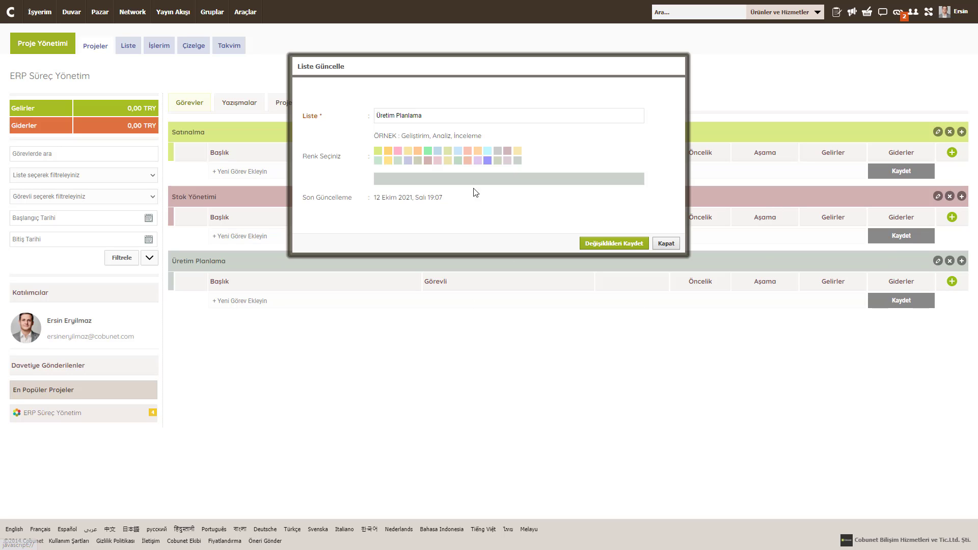
click(665, 243)
click(949, 260)
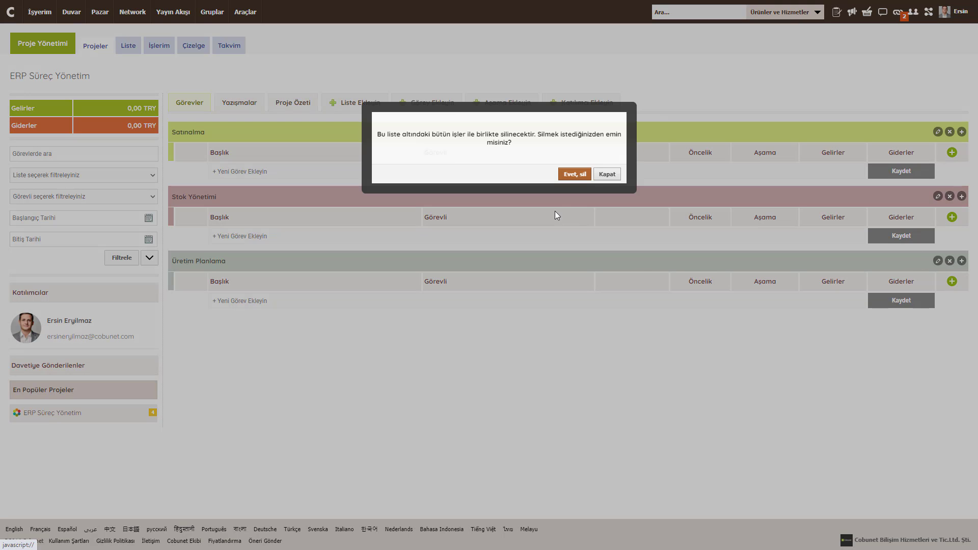
click(614, 175)
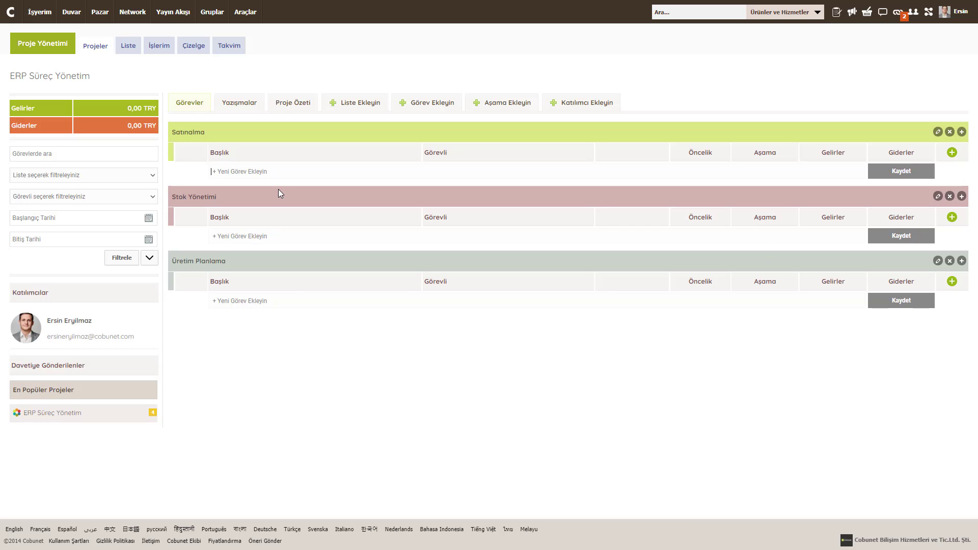
Step: Enter tasks 'Satınalma Süreçlerinin Oluşturulması' and 'Satış Teklifi Şablonlarının Oluşturulması' under Satınalma
text(Satınalma süreç)
key(ctrl+shift+Left)
text(Süreçlerinin Oluşturulması)
key(Return)
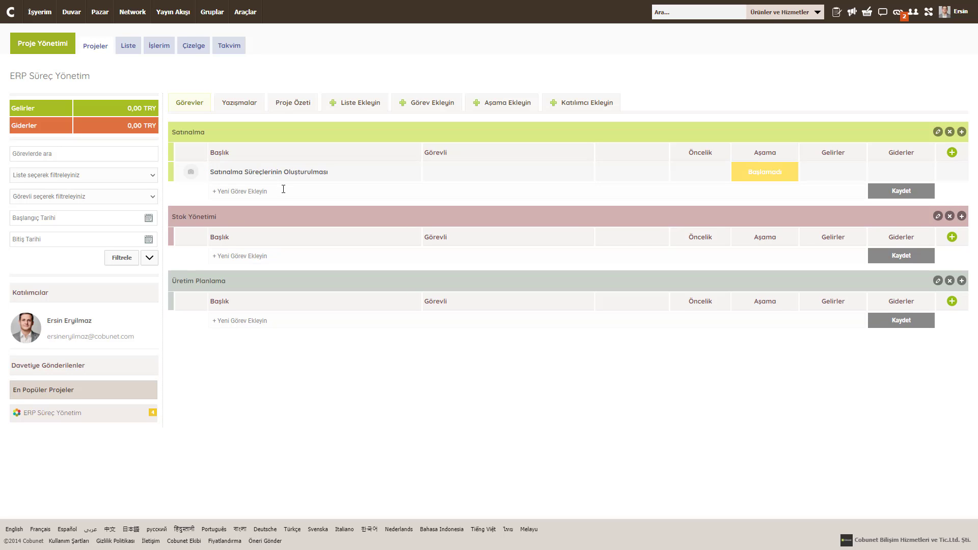
text(Satış Teklifi Şablonlarının Oluşturulması)
key(Return)
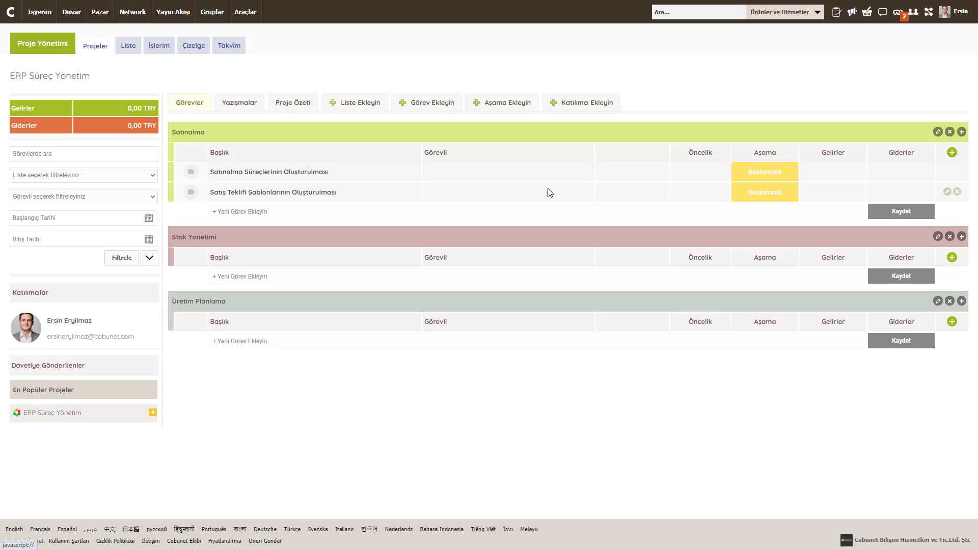
Step: Give the first Satınalma task dates 01/10/2021–31/10/2021, Normal urgency and Başlamadı stage
mouse_move(945, 175)
click(946, 172)
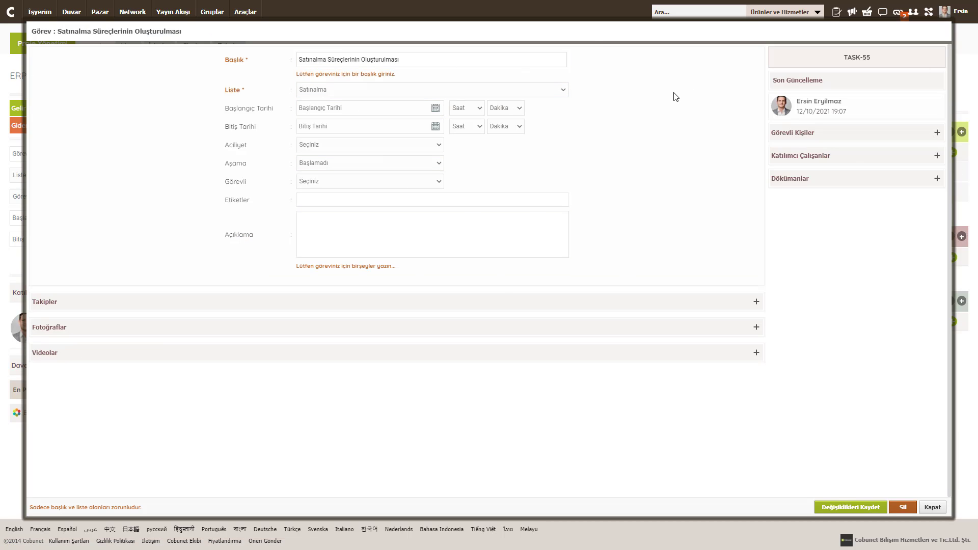
click(310, 92)
click(326, 60)
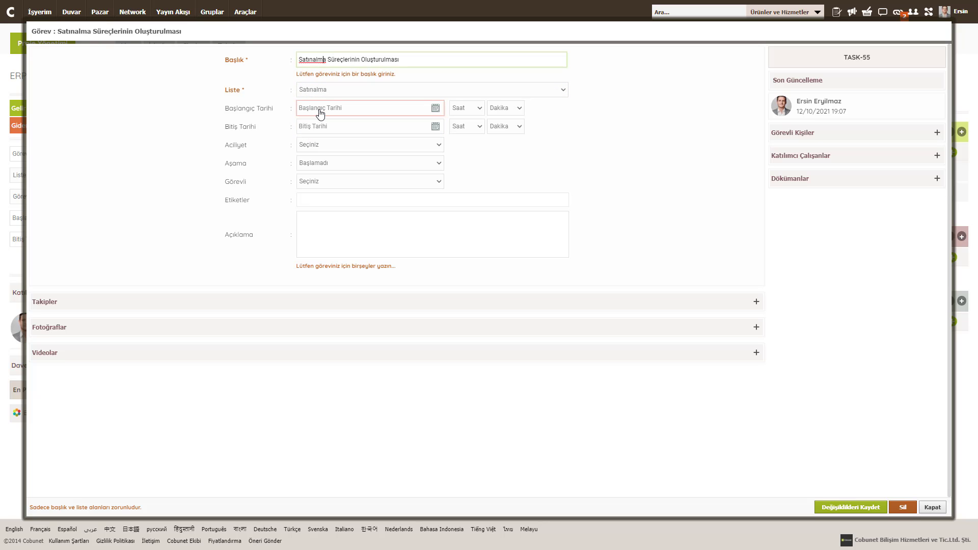
click(324, 112)
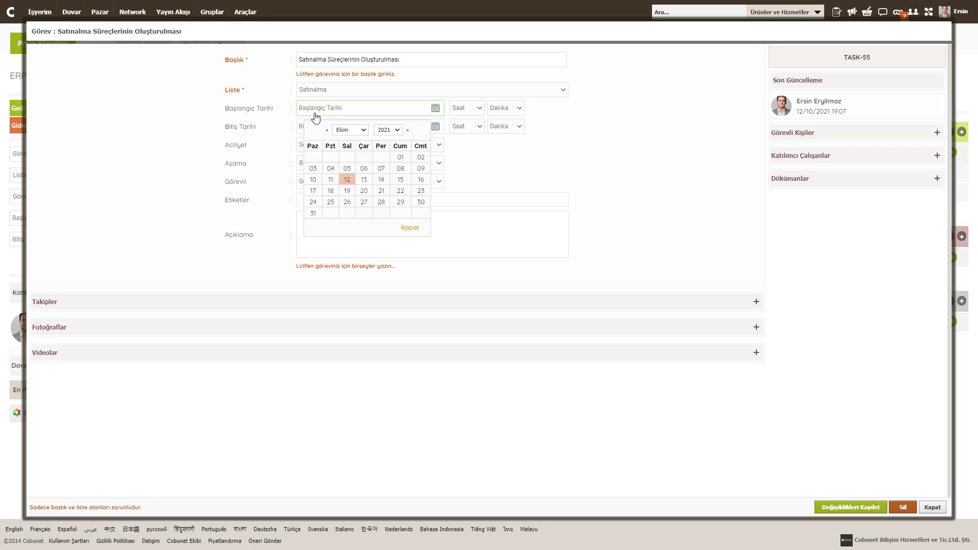
click(371, 164)
click(331, 126)
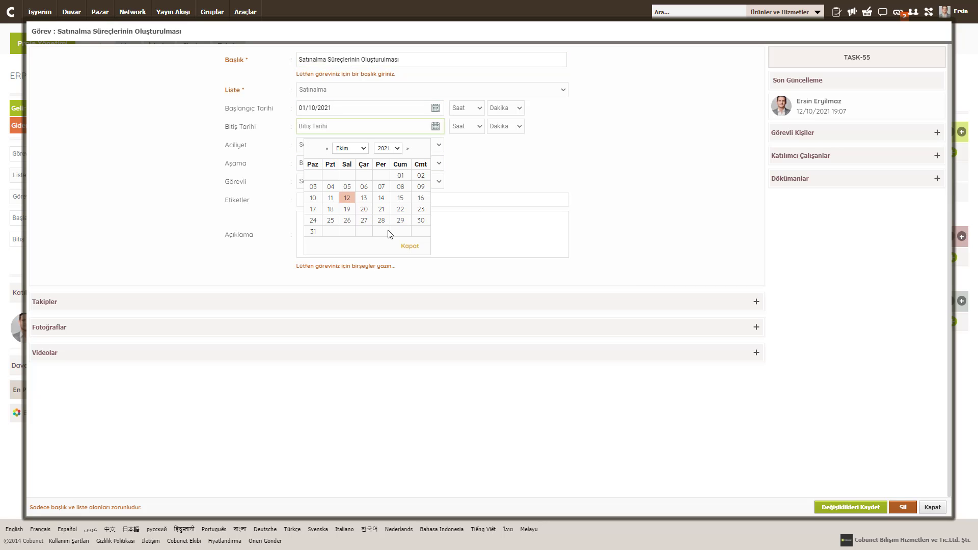
click(315, 232)
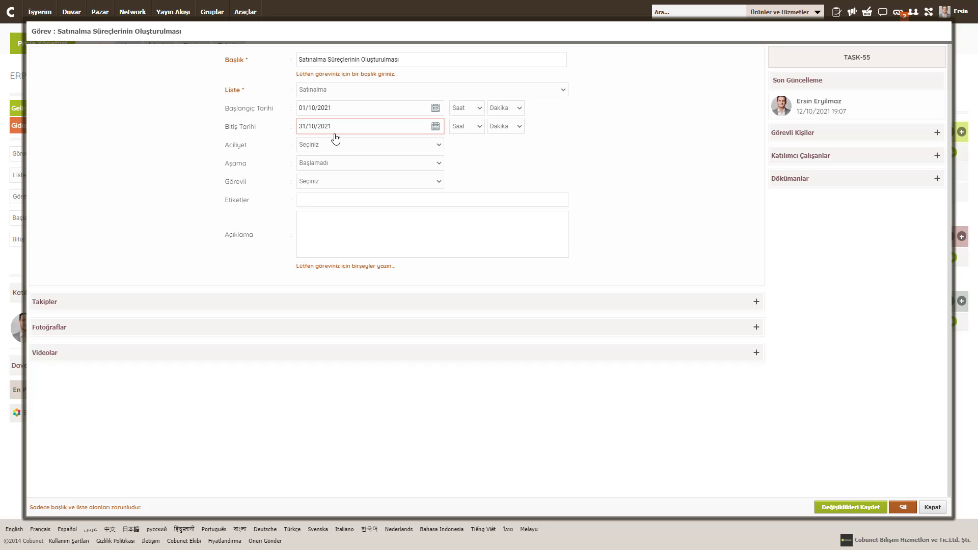
click(314, 145)
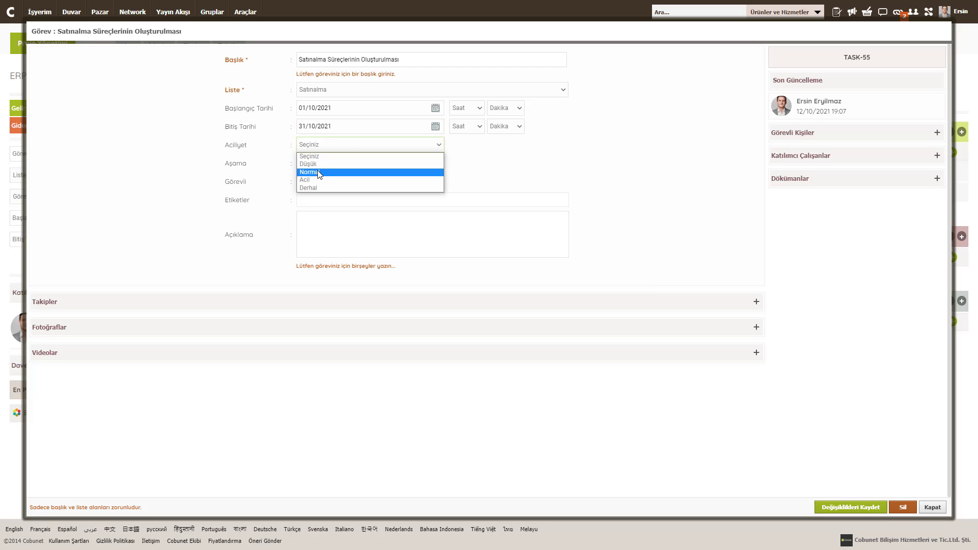
click(310, 172)
click(310, 164)
click(310, 165)
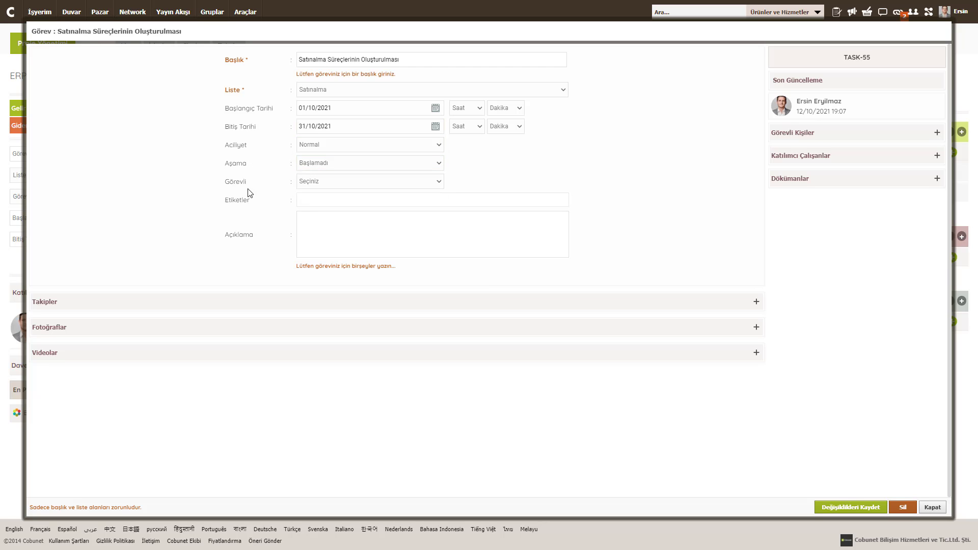
Step: Assign the task to the participant, tag it 'satınalma süreçleri' and 'chart', describe it, and save
click(310, 182)
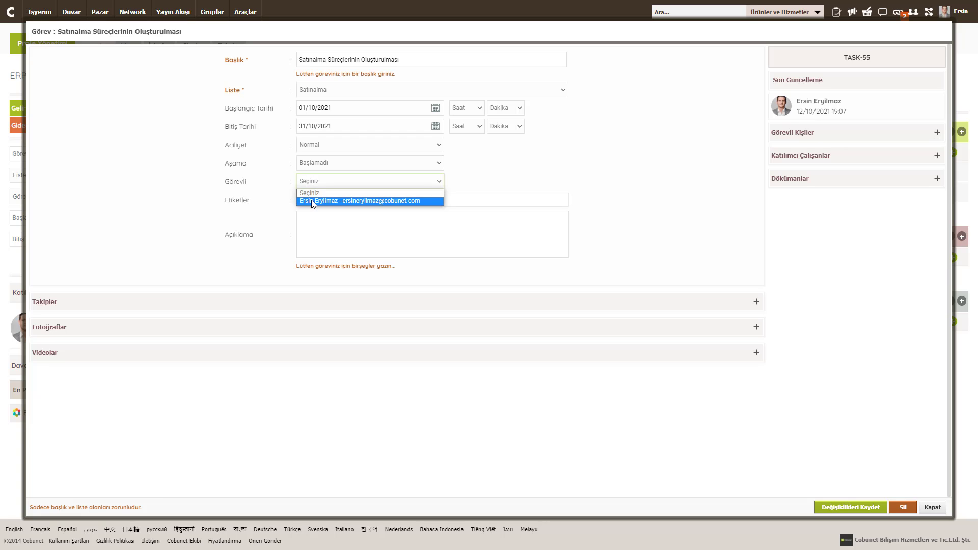
click(311, 200)
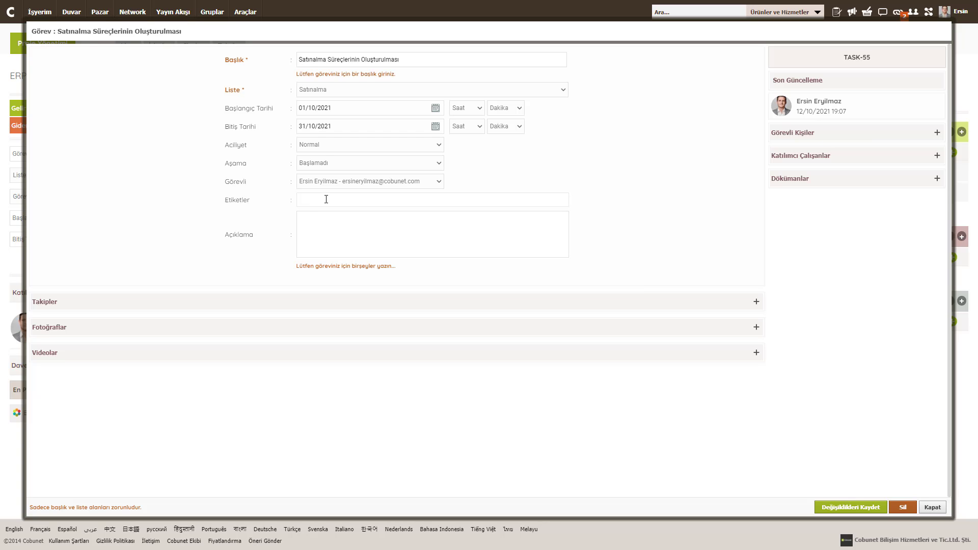
click(324, 200)
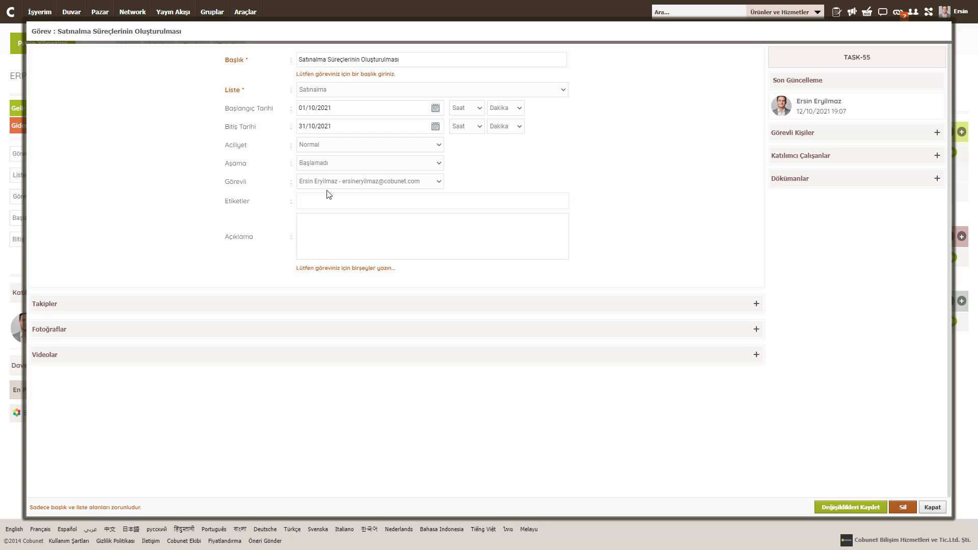
text(satınalma süreçleri)
key(Return)
text(chart)
key(Return)
click(334, 224)
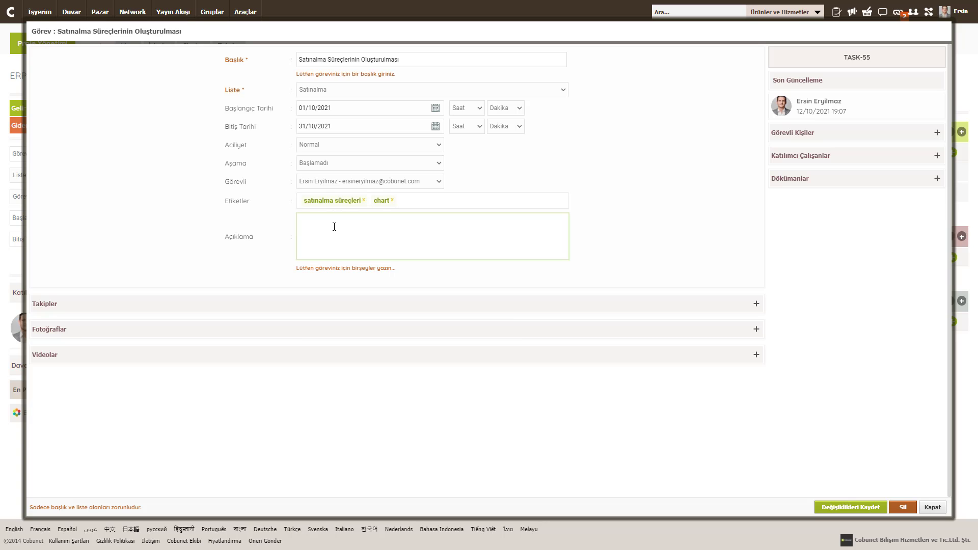
text(Süreçler detaylı olarak oluşturulacak ve yönetim detayına sunula)
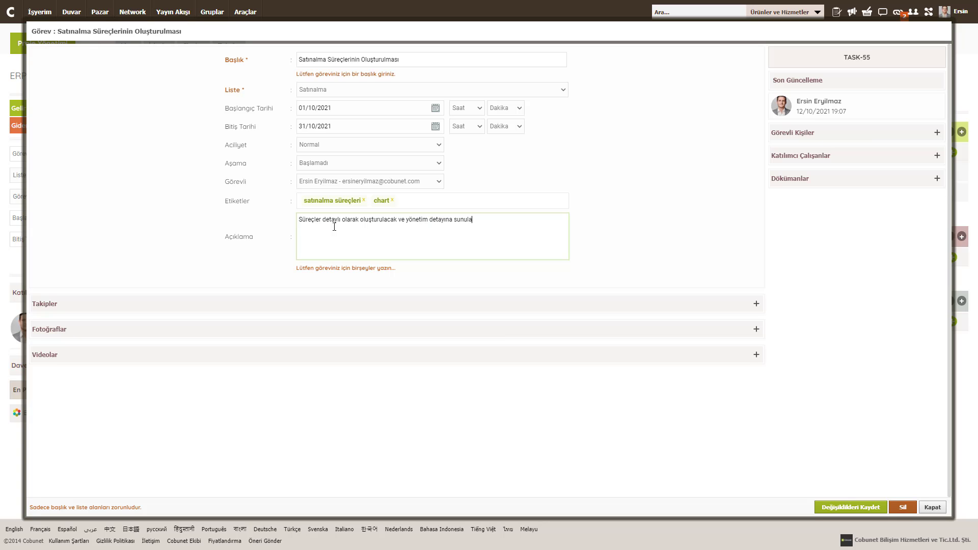
text(caktır.)
click(822, 505)
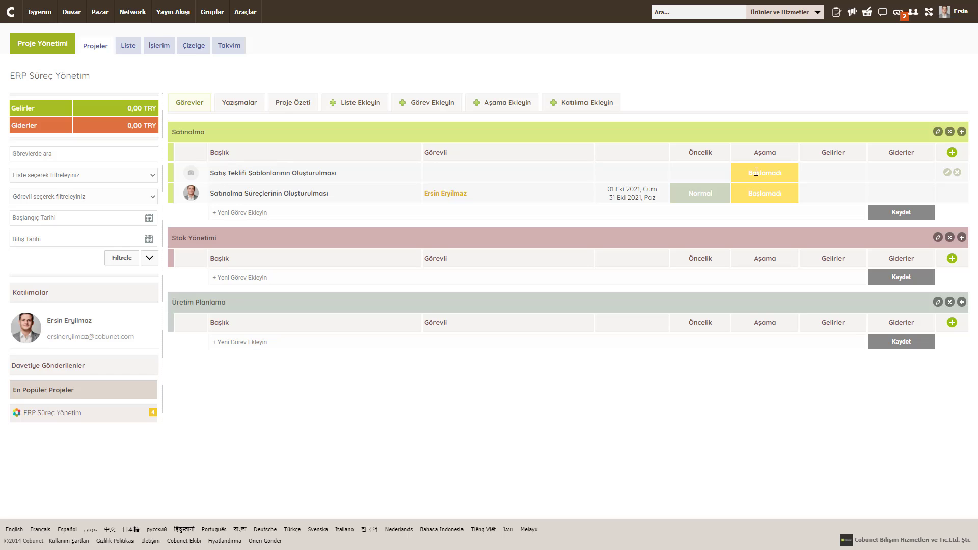
click(95, 46)
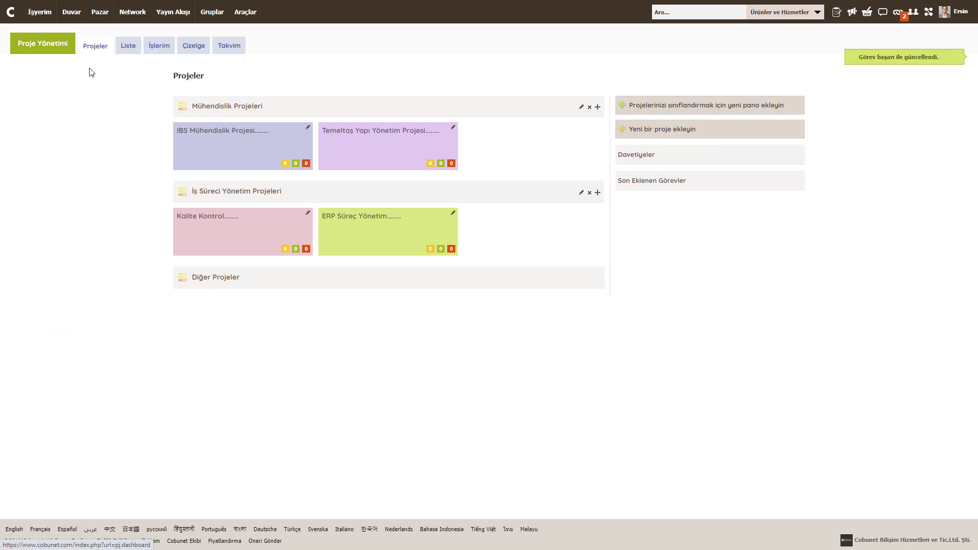
click(45, 45)
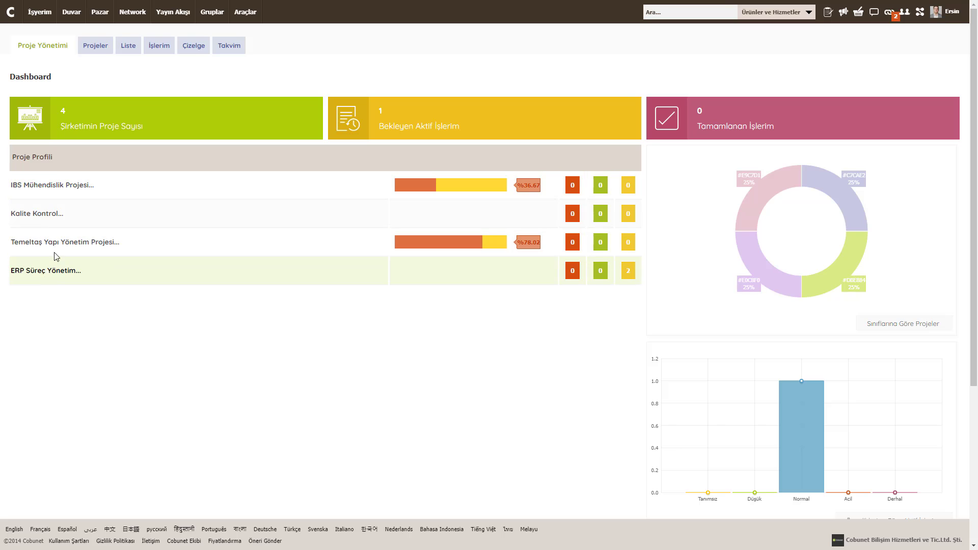
triple_click(102, 126)
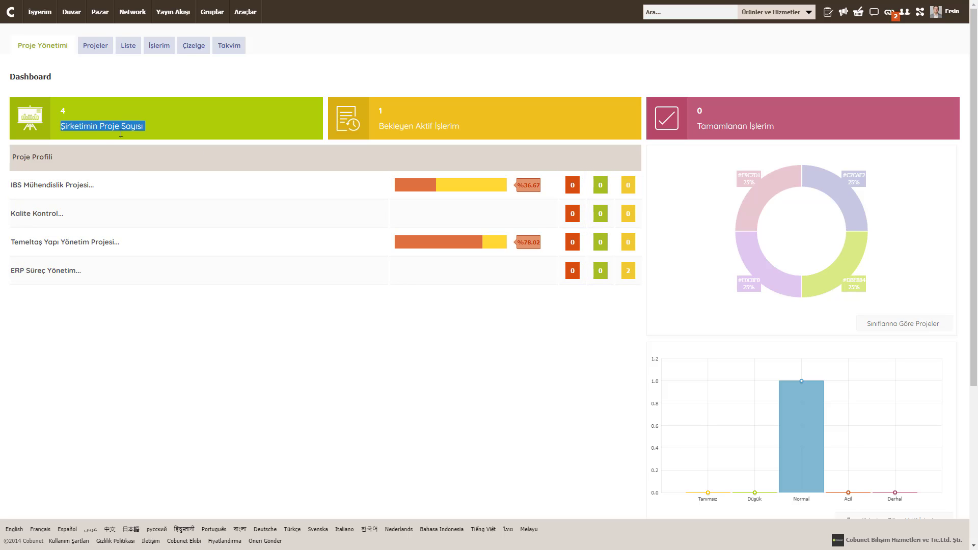
triple_click(414, 128)
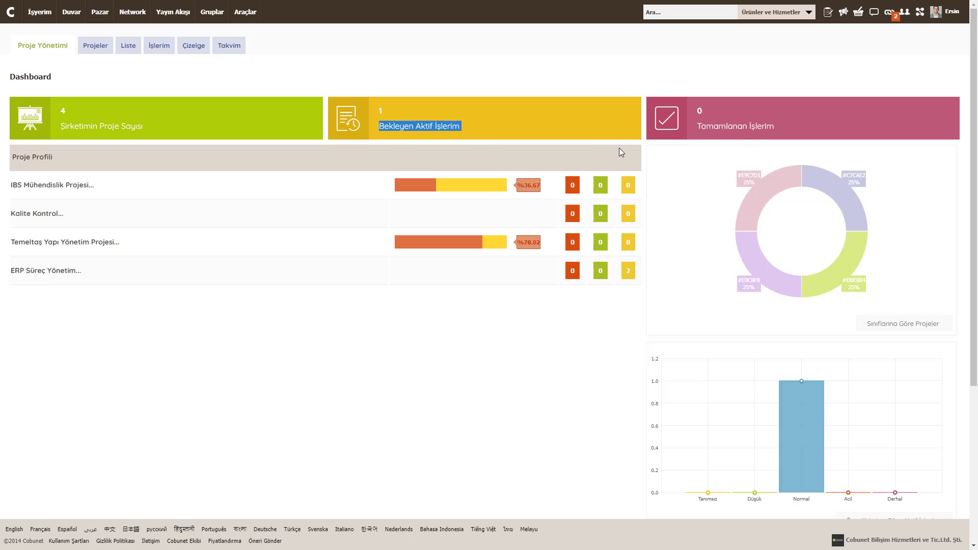
triple_click(733, 130)
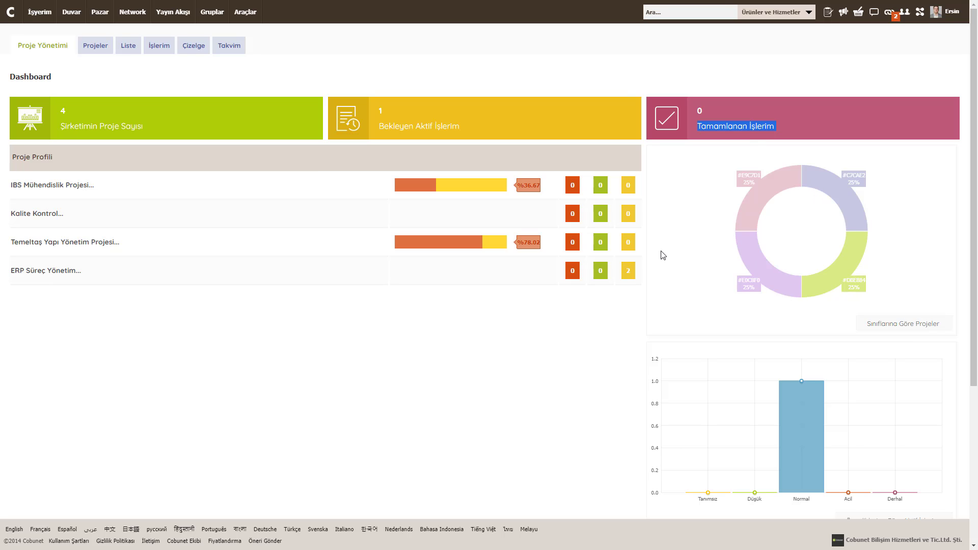
scroll(677, 245, down, 3)
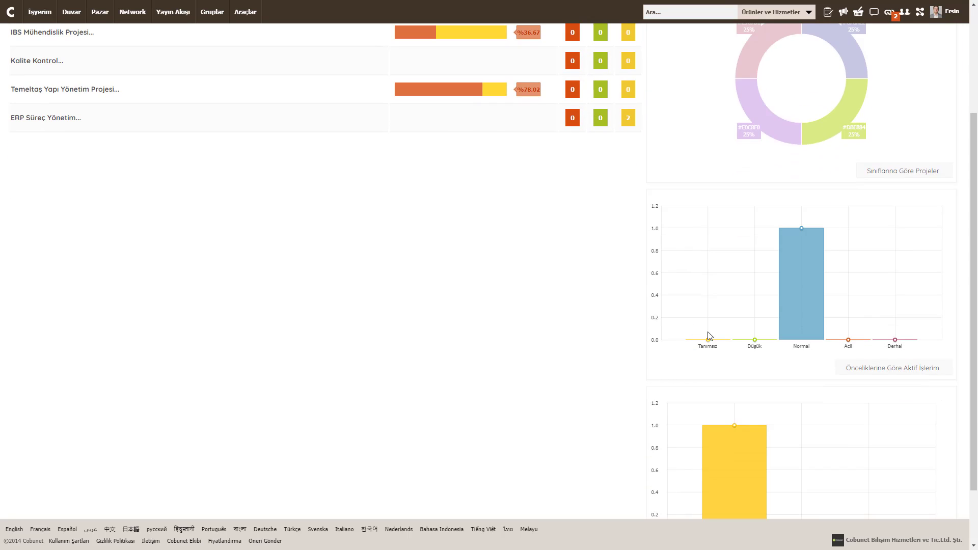
scroll(817, 353, down, 2)
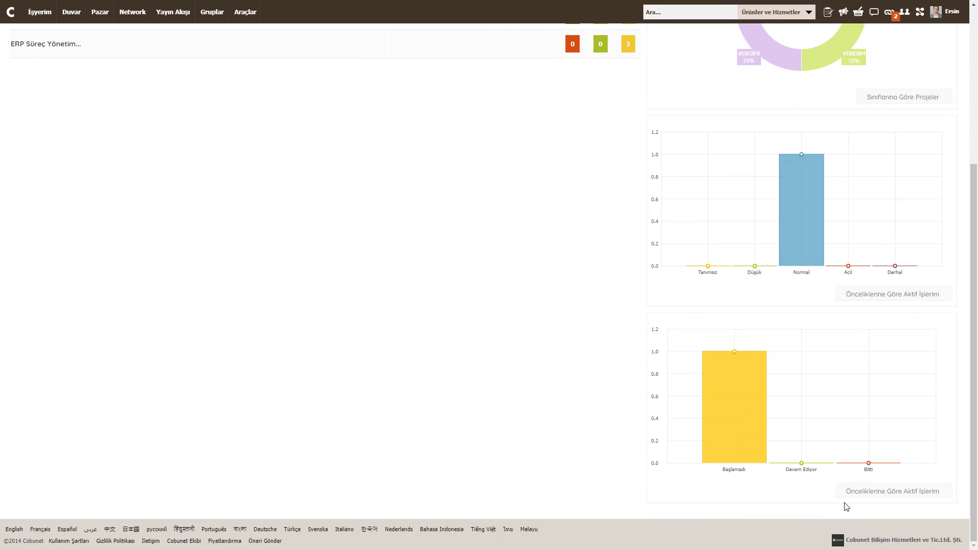
mouse_move(816, 214)
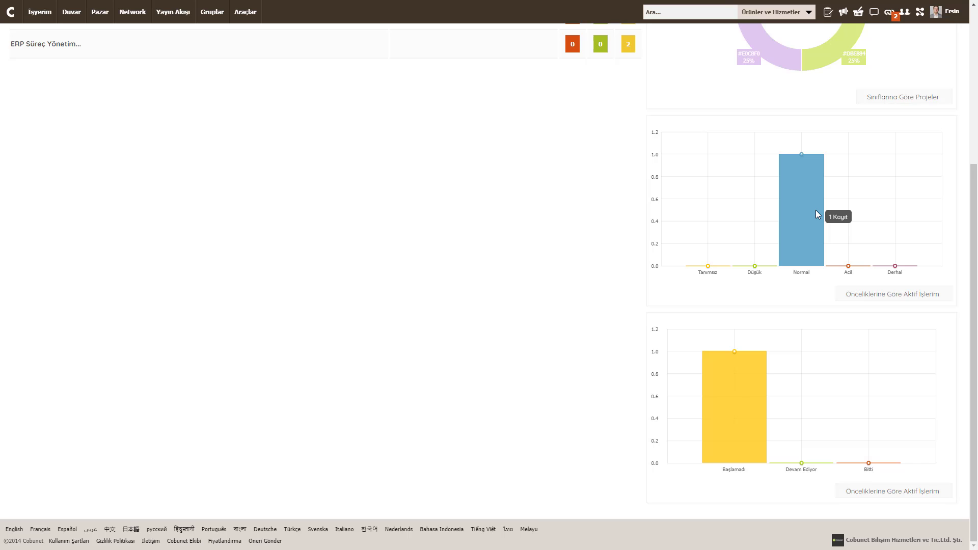
scroll(58, 62, up, 5)
Step: Go back to the Projeler board and open the ERP Süreç Yönetim project
click(95, 45)
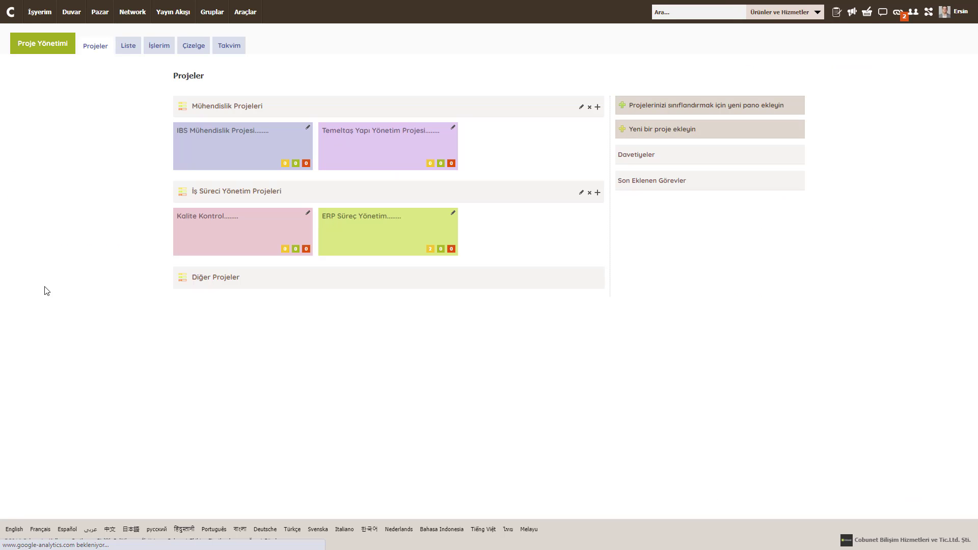
click(350, 218)
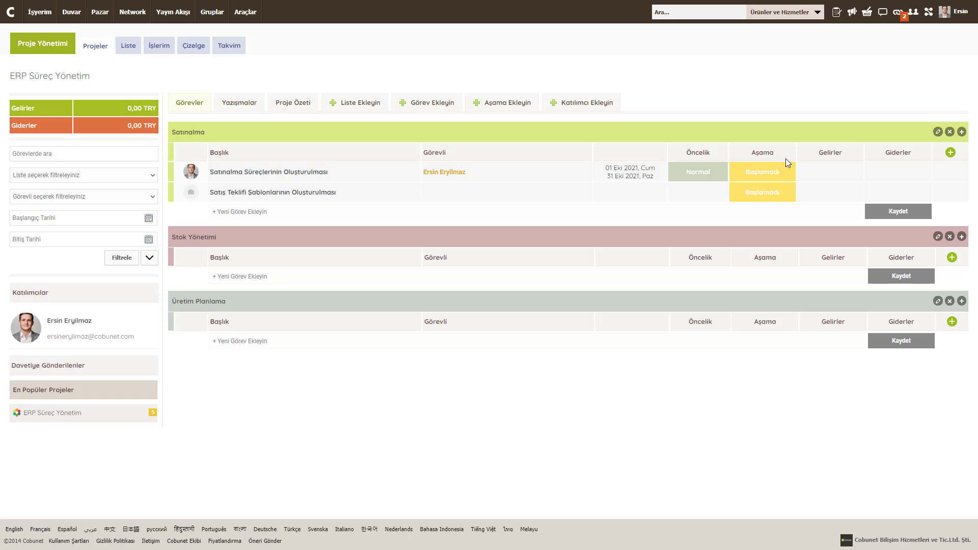
Step: Add Test, Yönetim Onayı and Son Kontrol as new stage columns
click(504, 105)
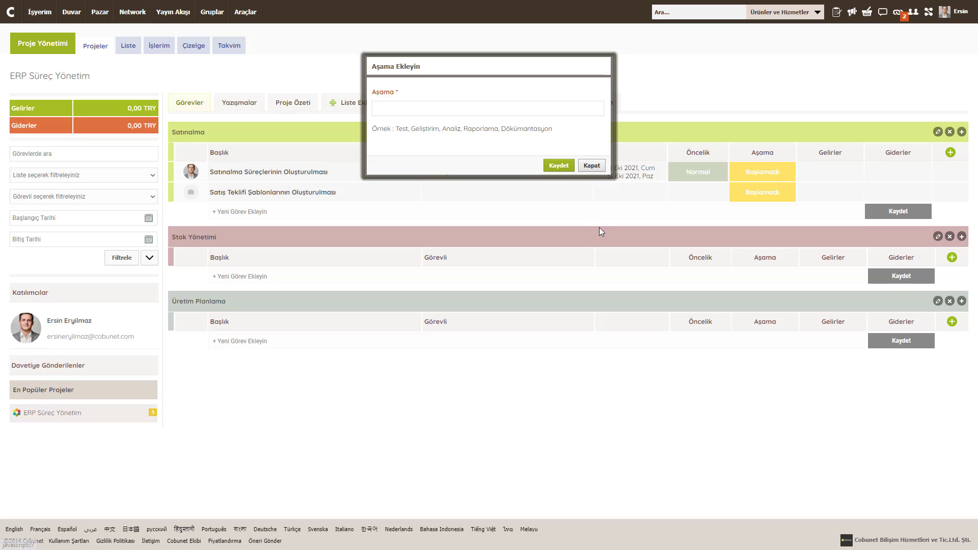
click(434, 108)
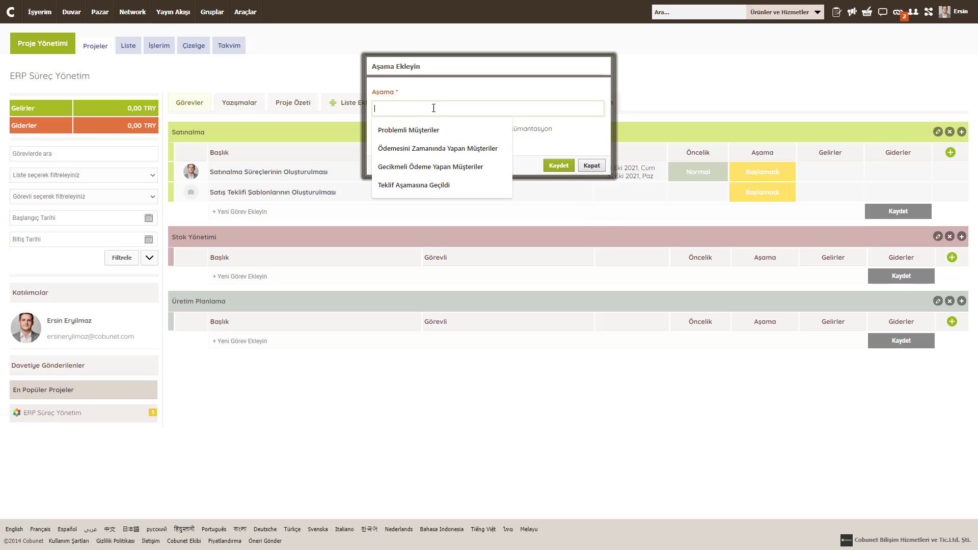
text(Test)
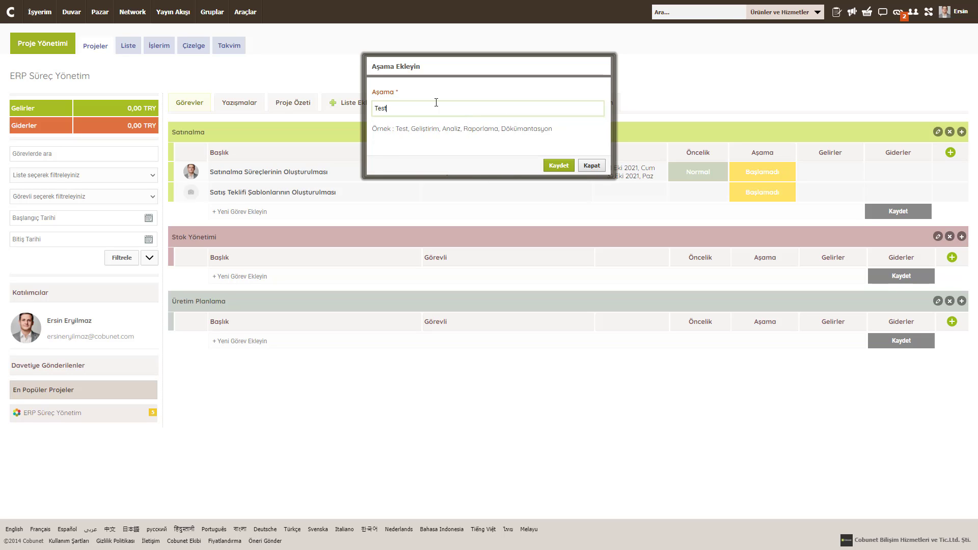
key(Return)
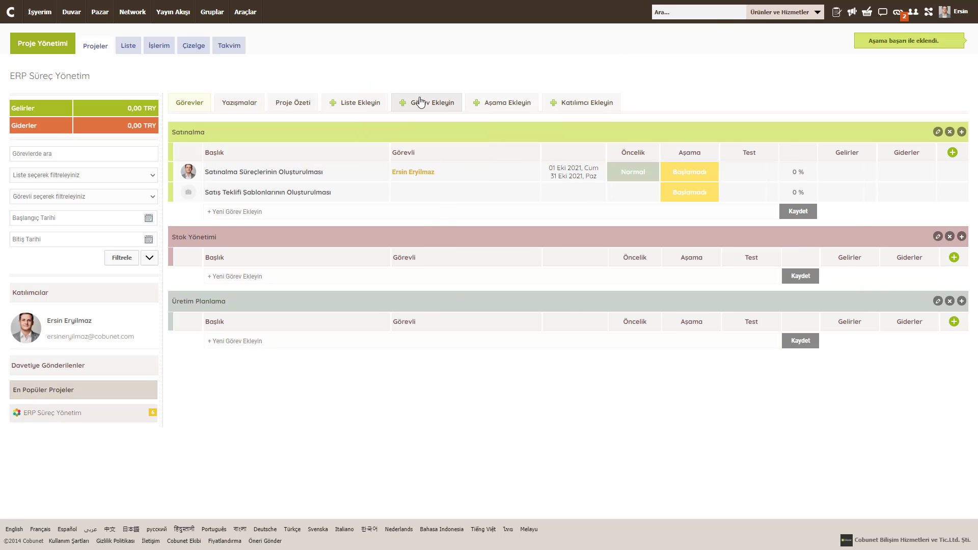
click(504, 103)
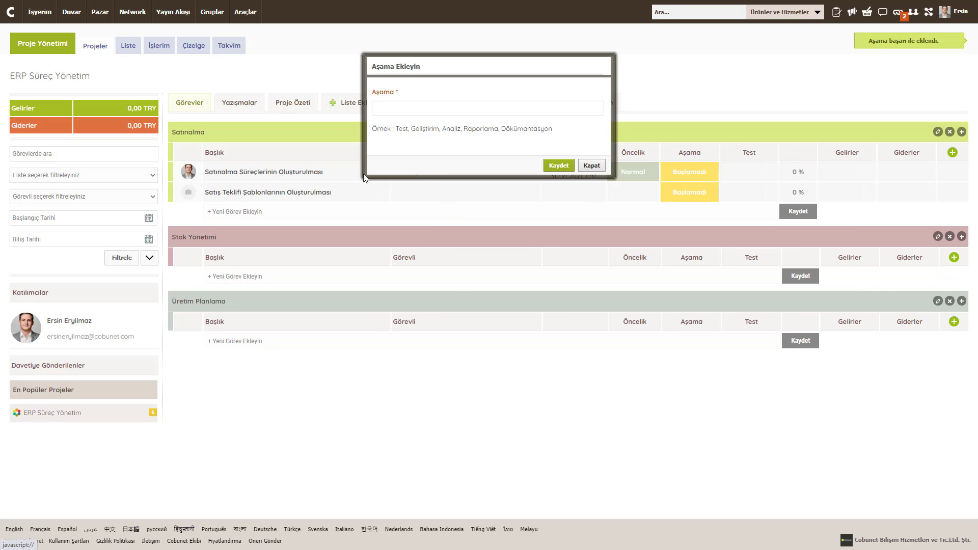
click(403, 109)
text(Yönetim)
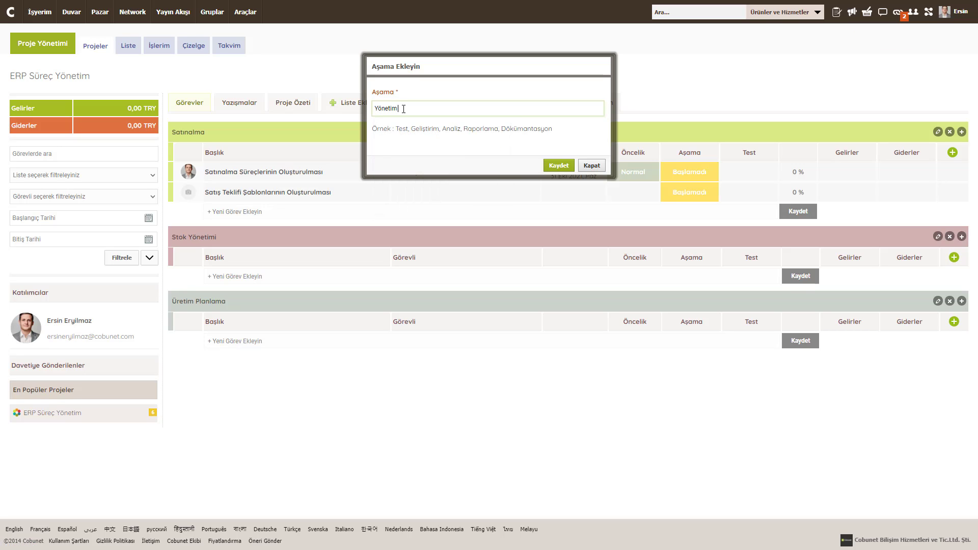
text( Onayı)
key(Return)
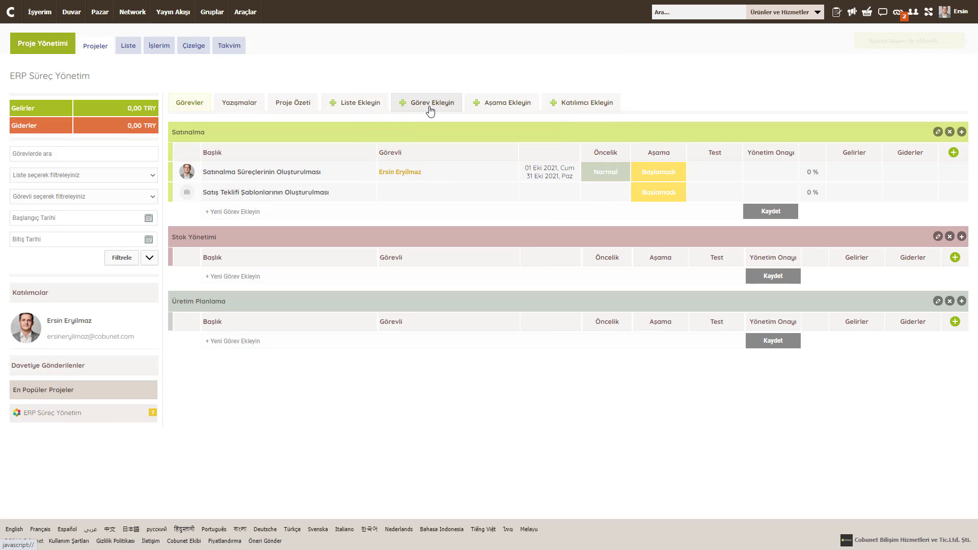
click(502, 102)
click(424, 109)
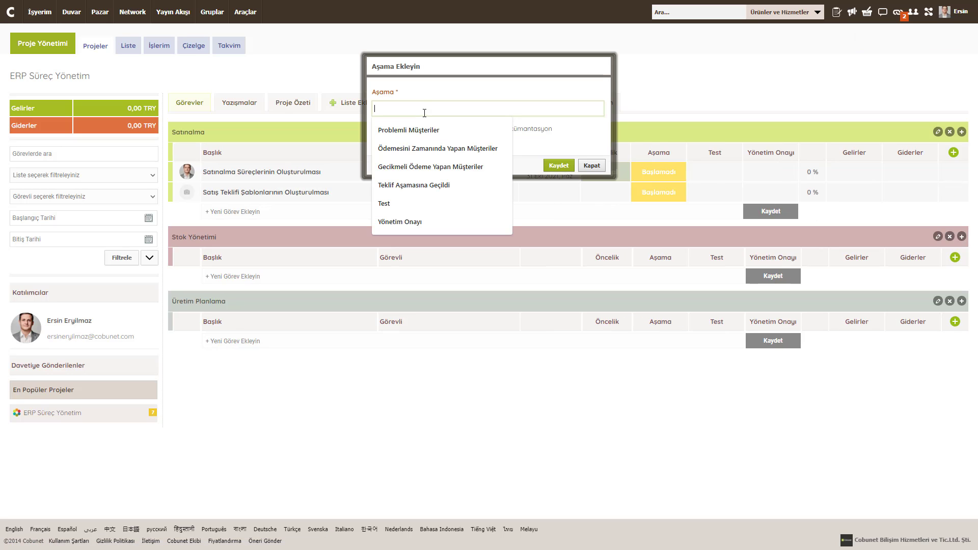
text(Son Kontrol)
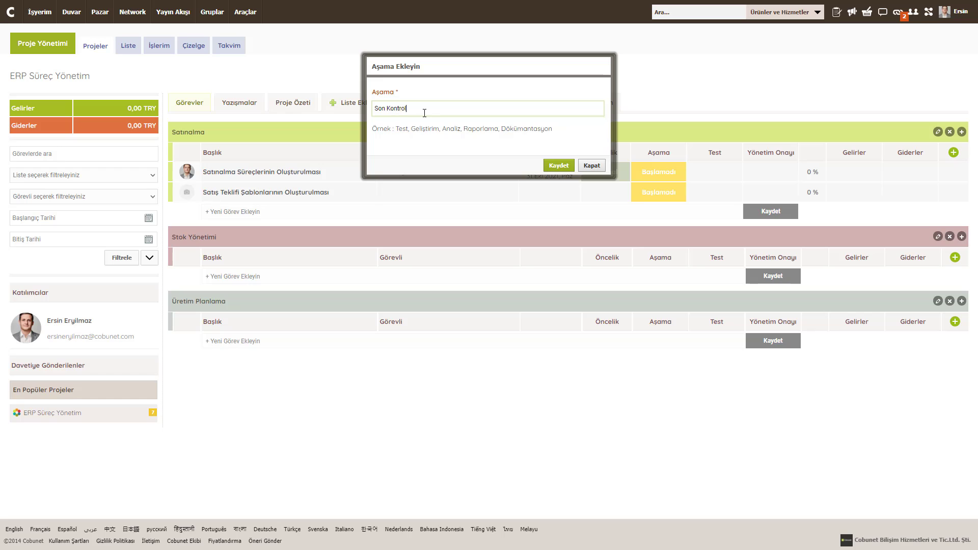
key(Return)
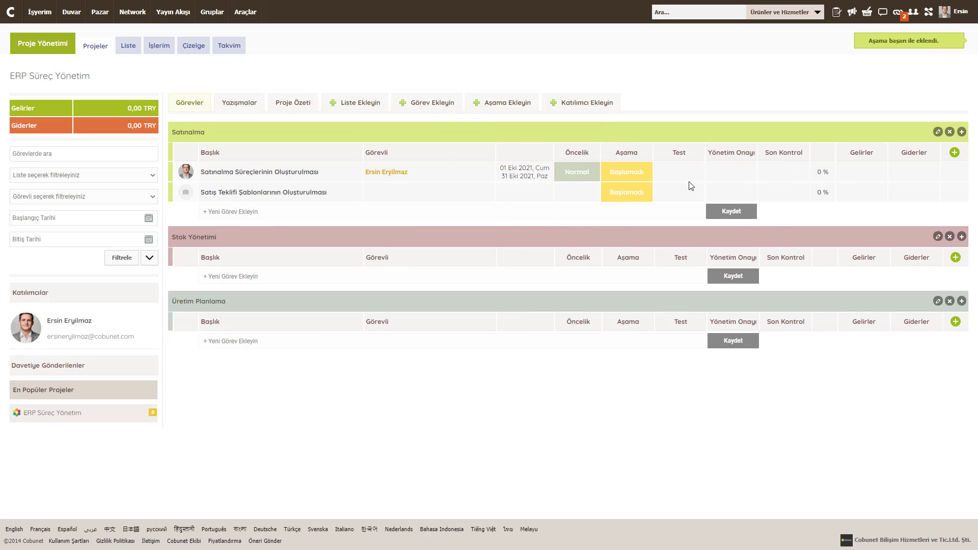
Step: Open the stage options for the first Satınalma task
mouse_move(671, 162)
mouse_move(786, 153)
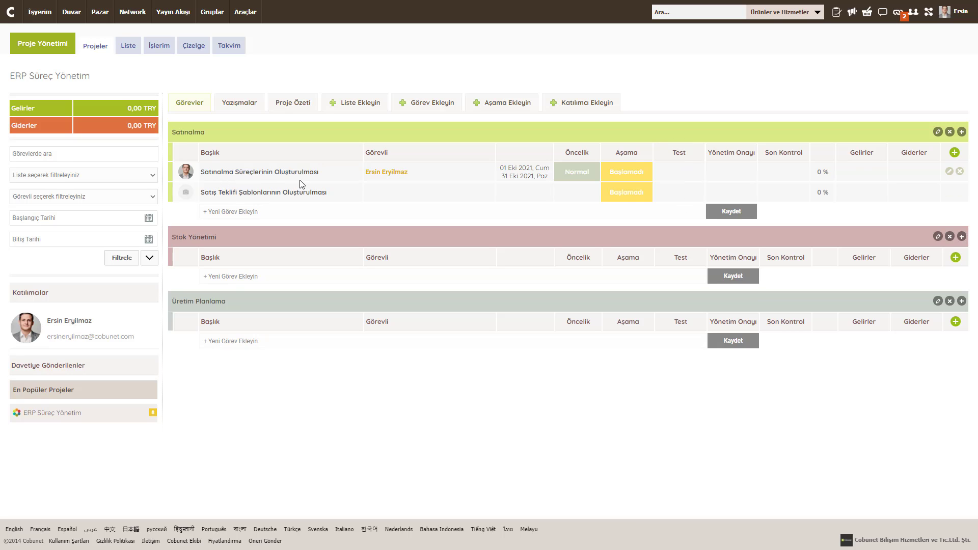
click(677, 175)
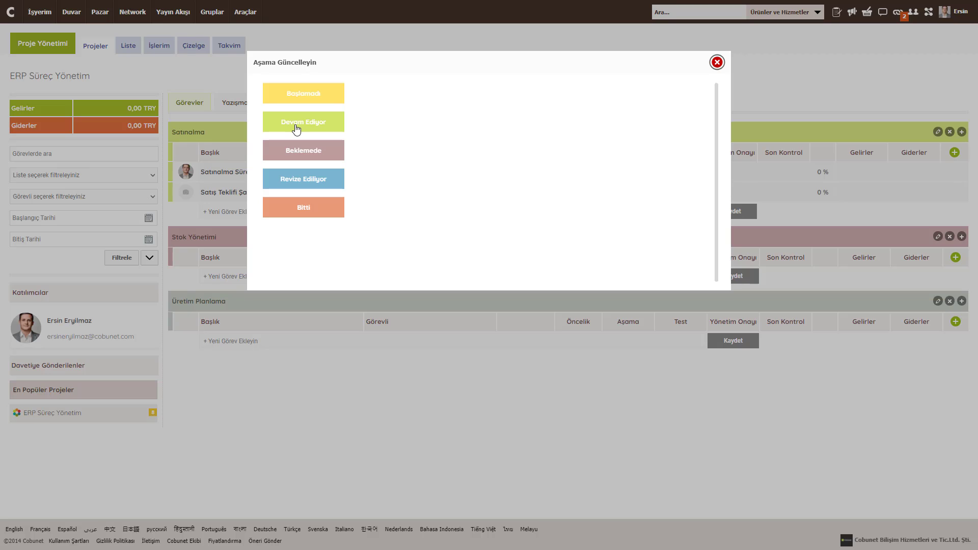
Step: Set the first Satınalma task's Test to Bitti, Yönetim Onayı to Devam Ediyor, Son Kontrol to Başlamadı
click(299, 207)
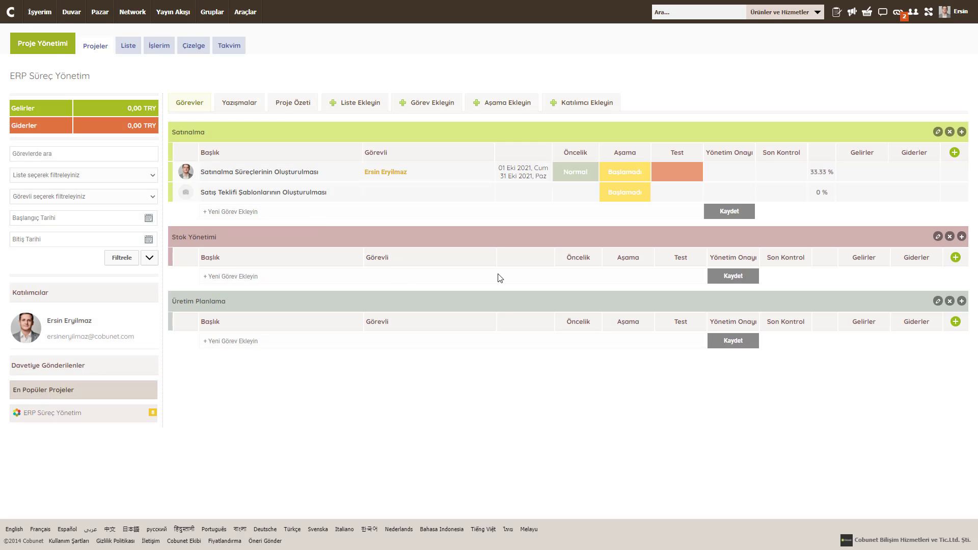
click(723, 176)
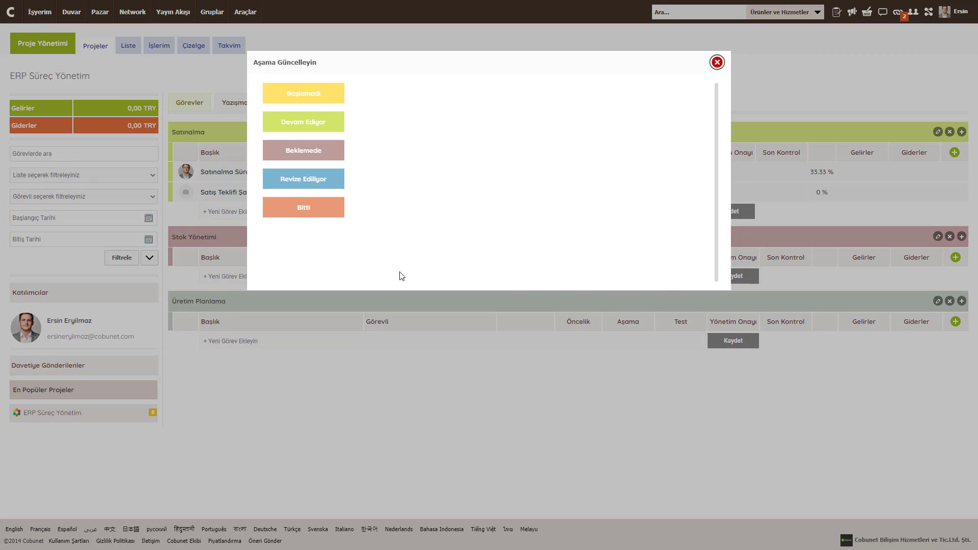
click(305, 124)
click(773, 183)
click(308, 93)
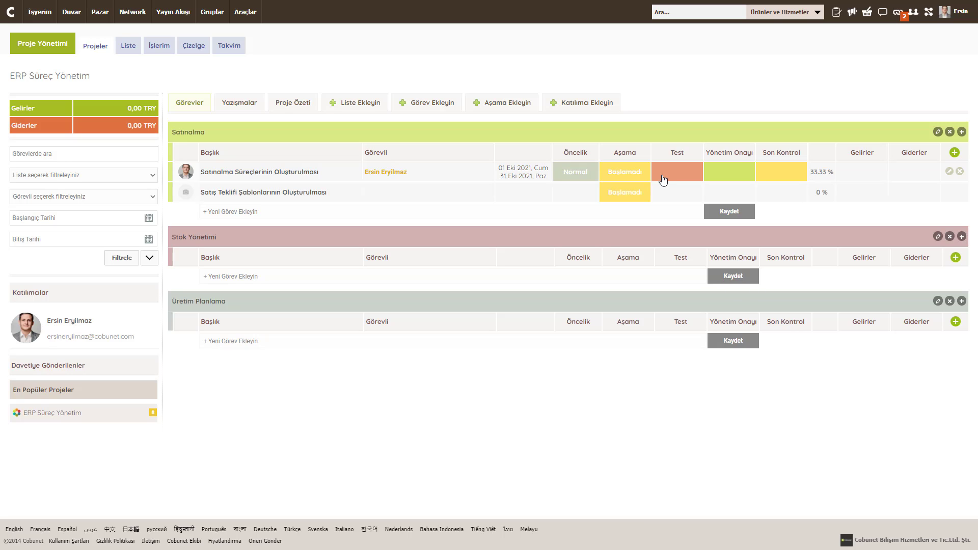
mouse_move(688, 155)
Step: Add 'Yazım Bilgisi Kontrol' as the first step of the Test stage
click(659, 143)
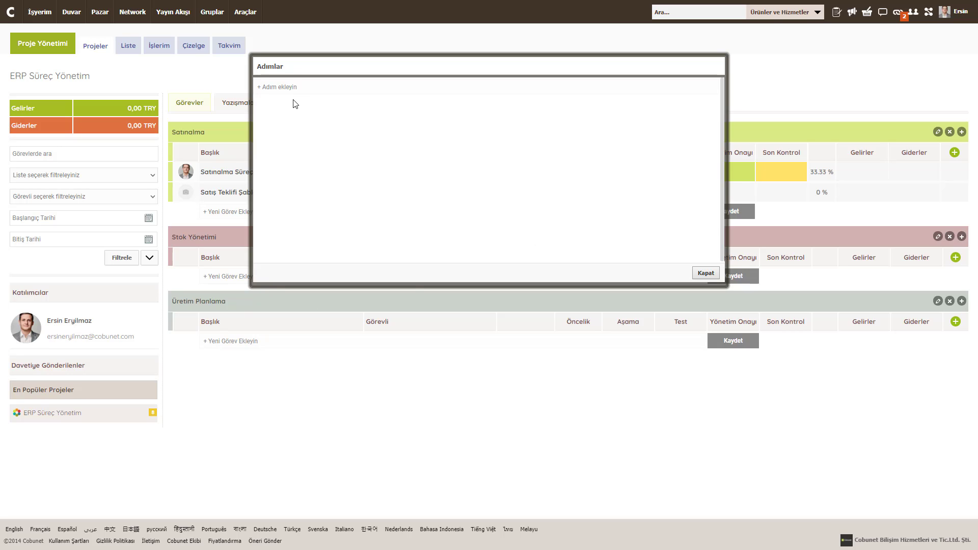
click(293, 85)
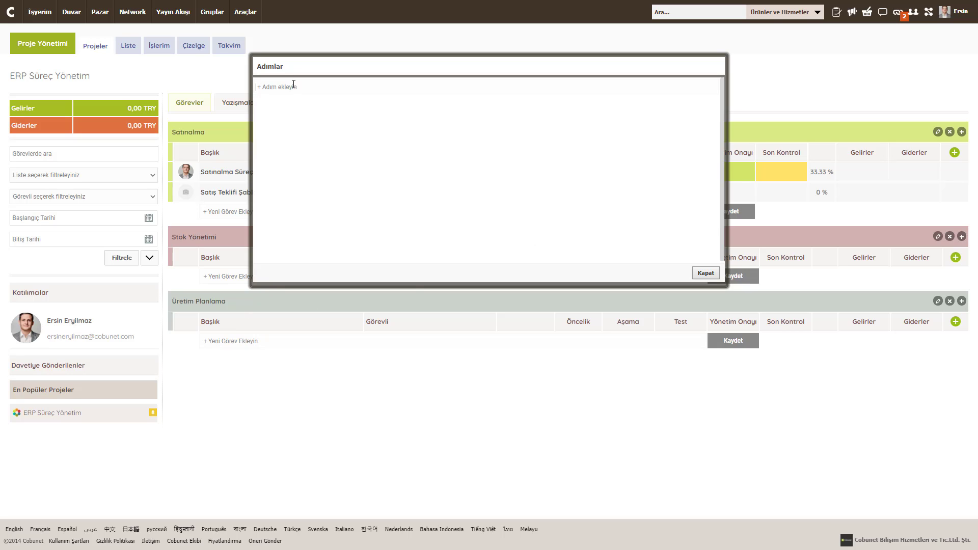
text(DDI)
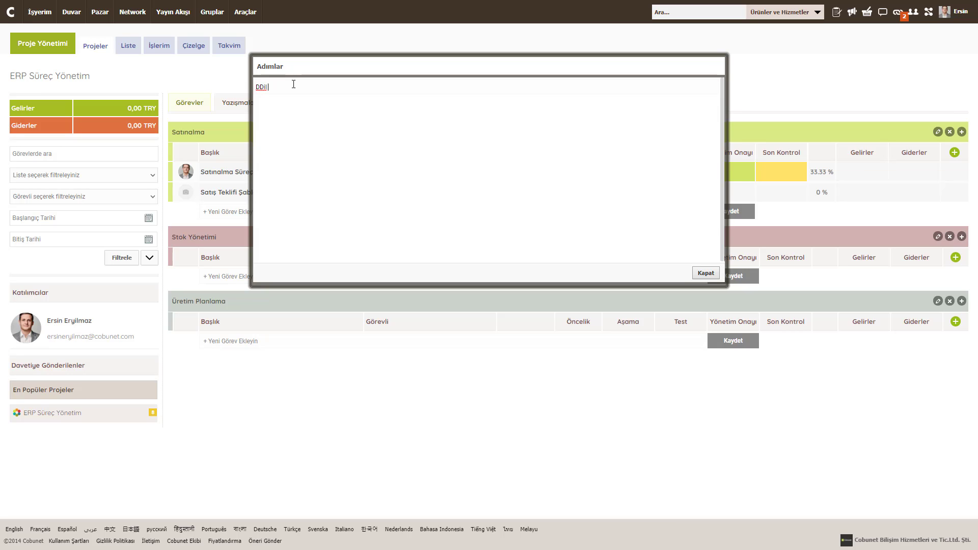
key(ctrl+a)
text(Yazım Bilgisi Kontrol)
key(Return)
Step: Add Süreç Kontrol and Resim Kontrol as further Test steps and close the list
click(308, 104)
text(Süreç Kontrol)
key(Return)
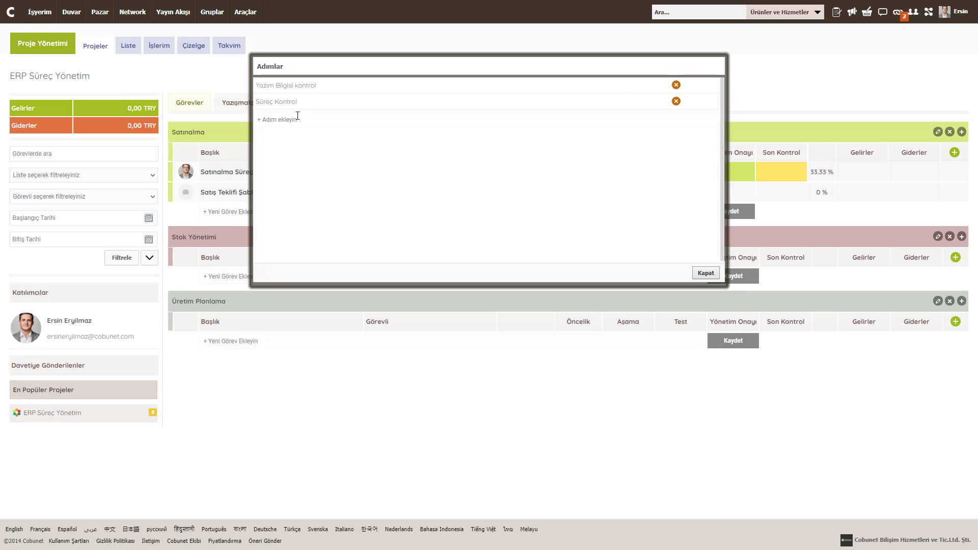
click(297, 117)
text(İmaj K)
key(ctrl+a)
text(REsi)
text(sim Kontrol)
key(Return)
click(705, 273)
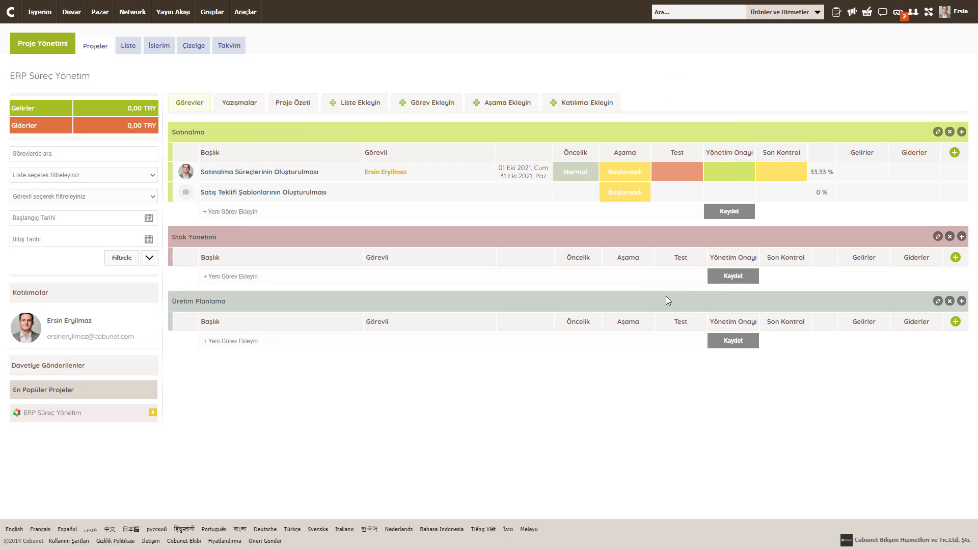
Step: Tick off Yazım Bilgisi kontrol, Süreç Kontrol and Resim Kontrol so Test reads 3/3
click(676, 179)
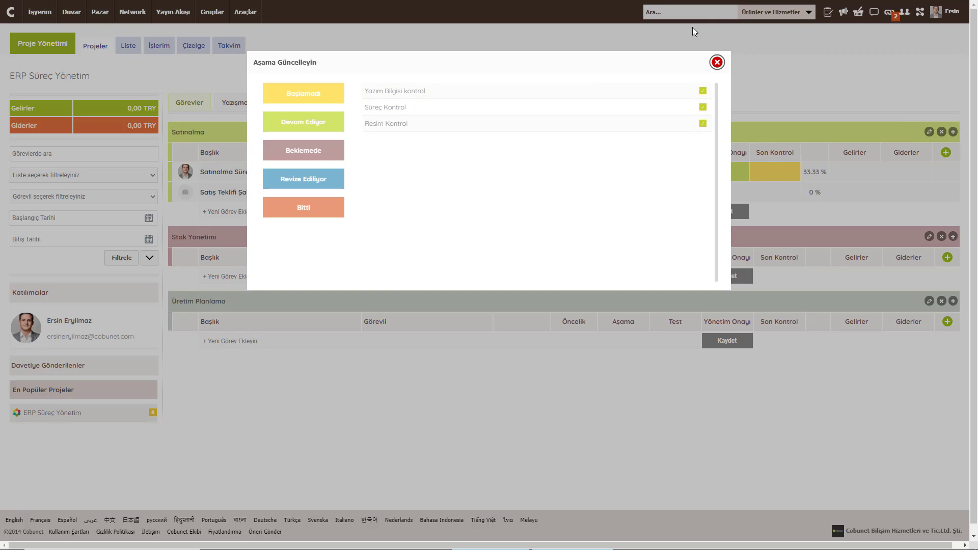
click(702, 92)
click(702, 108)
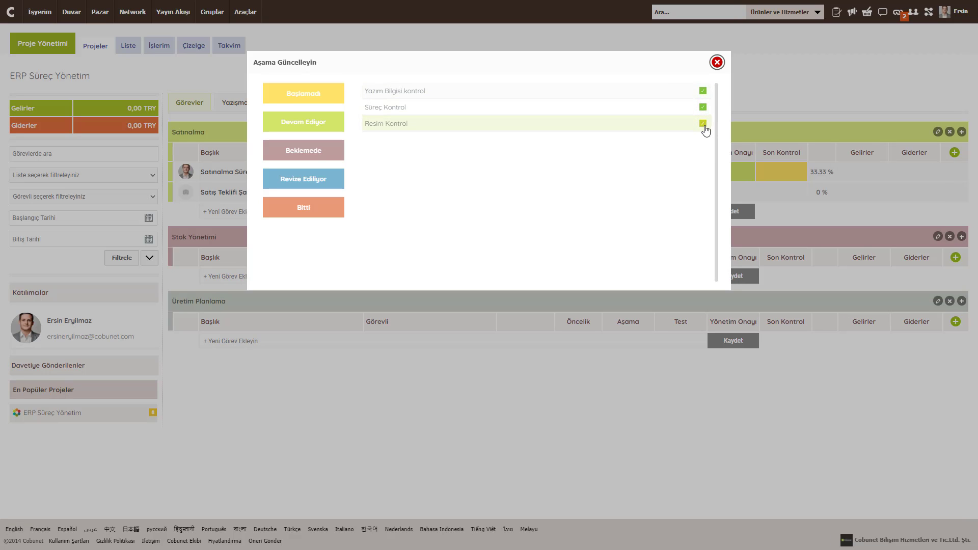
click(702, 123)
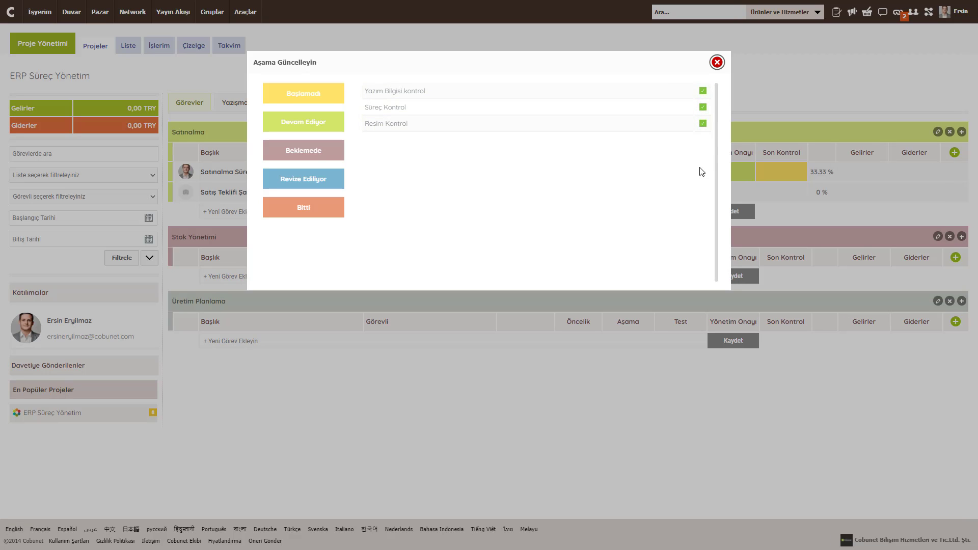
click(716, 66)
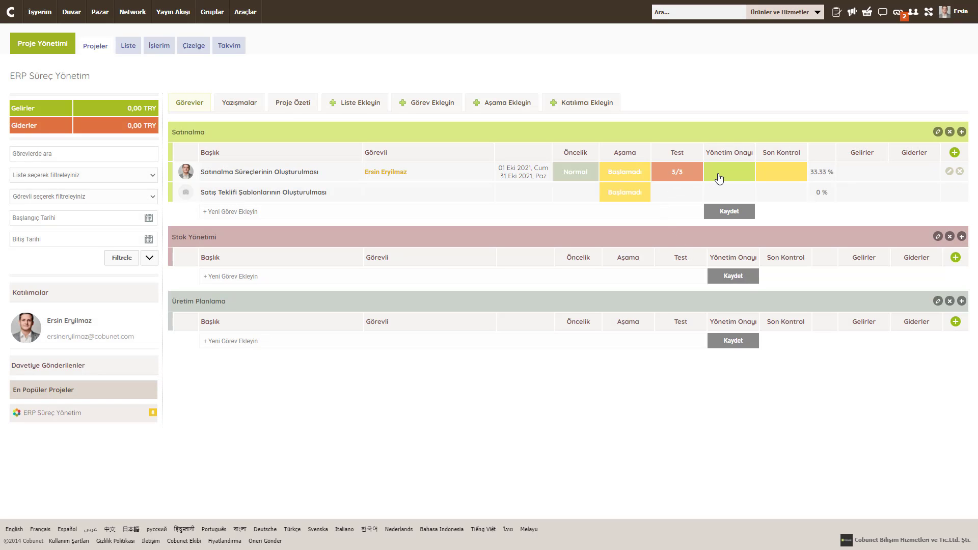
click(757, 199)
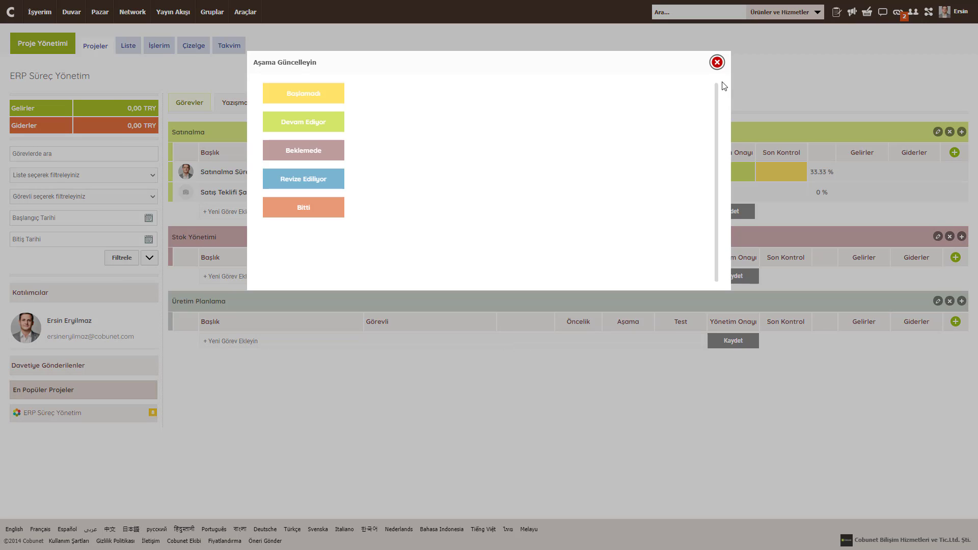
click(717, 62)
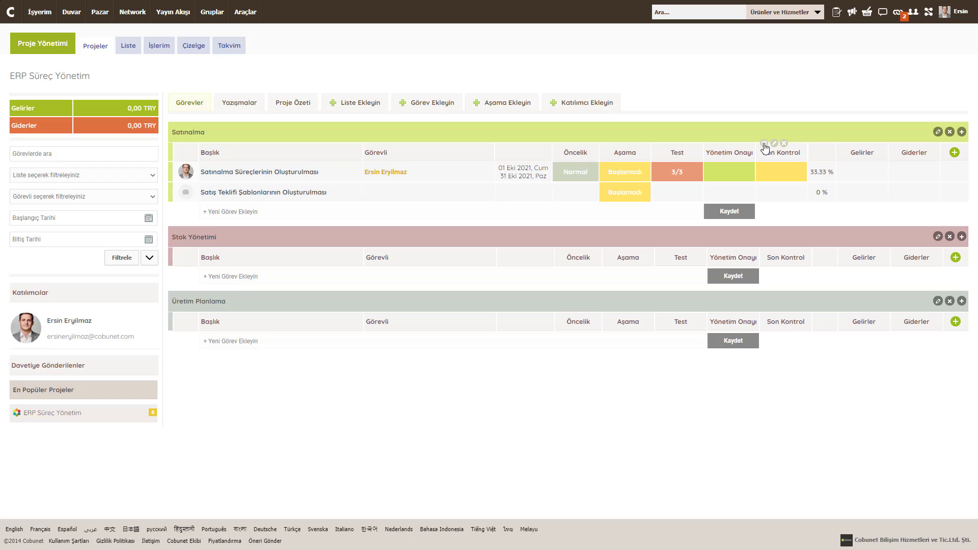
Step: Add Süreç kontrol and Tasarım Kontrol steps to the Son Kontrol stage, leaving it at 1/2
click(764, 145)
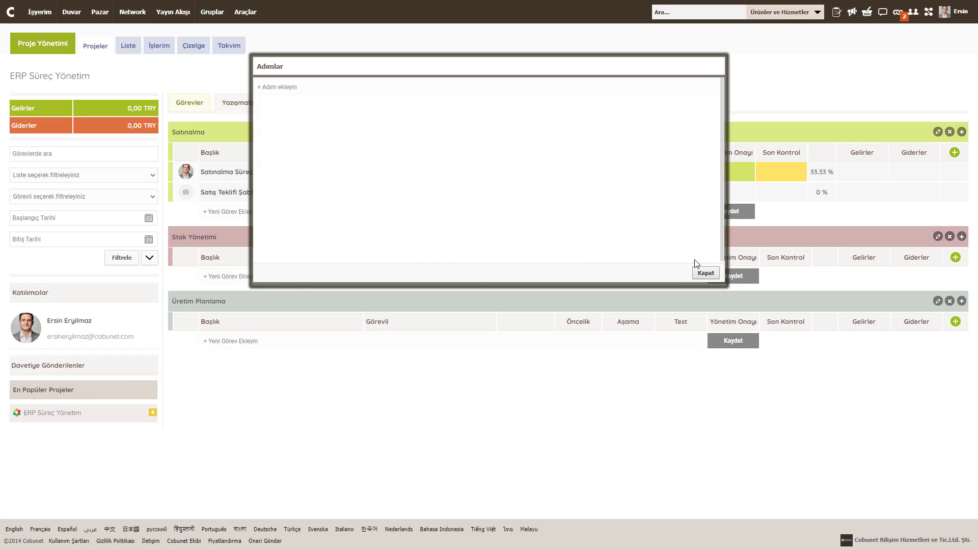
click(286, 89)
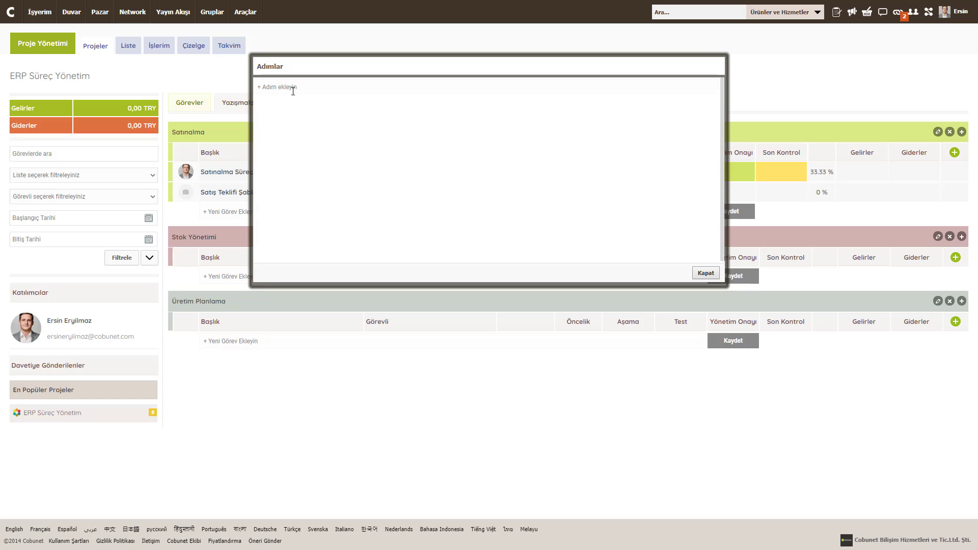
text(Süreç kontrol)
key(Return)
text(Tasarım Kontrol)
key(Return)
click(783, 177)
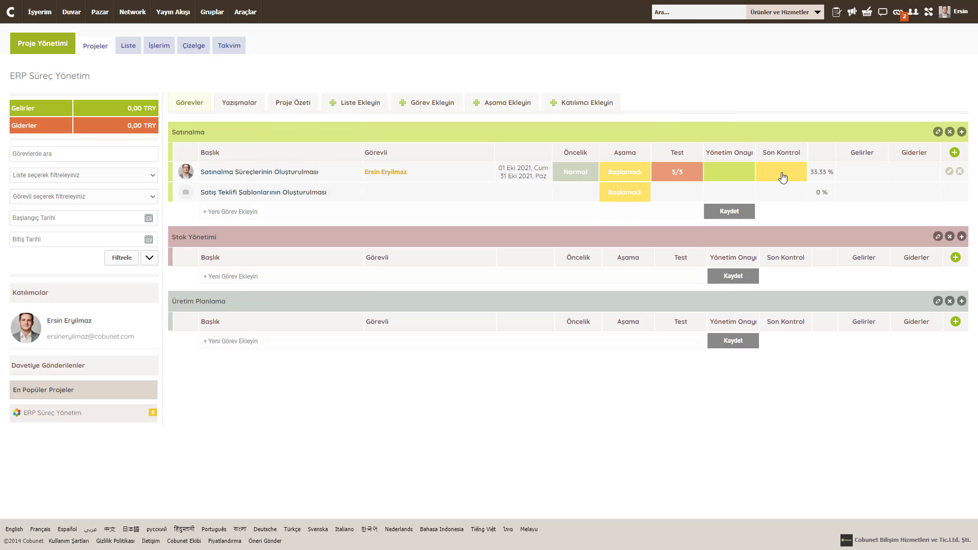
click(784, 177)
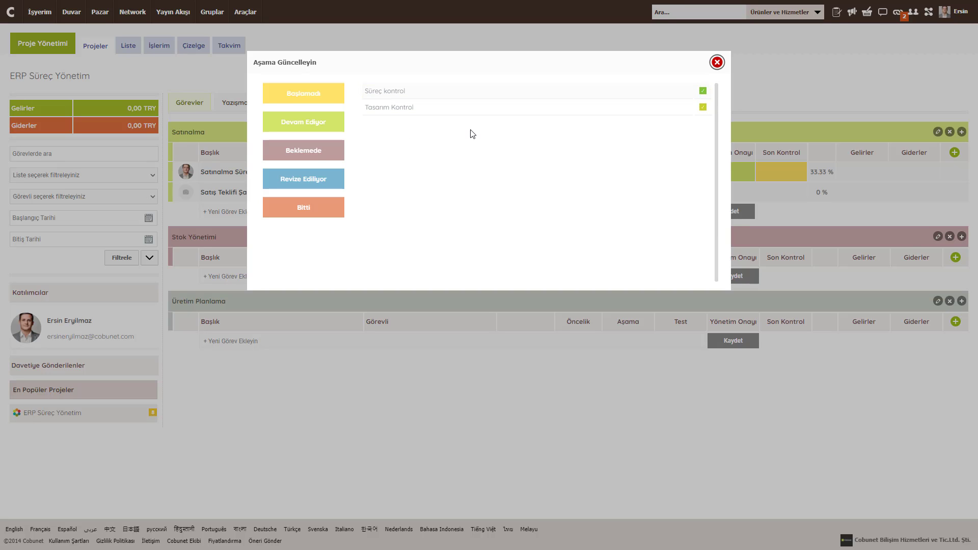
click(717, 63)
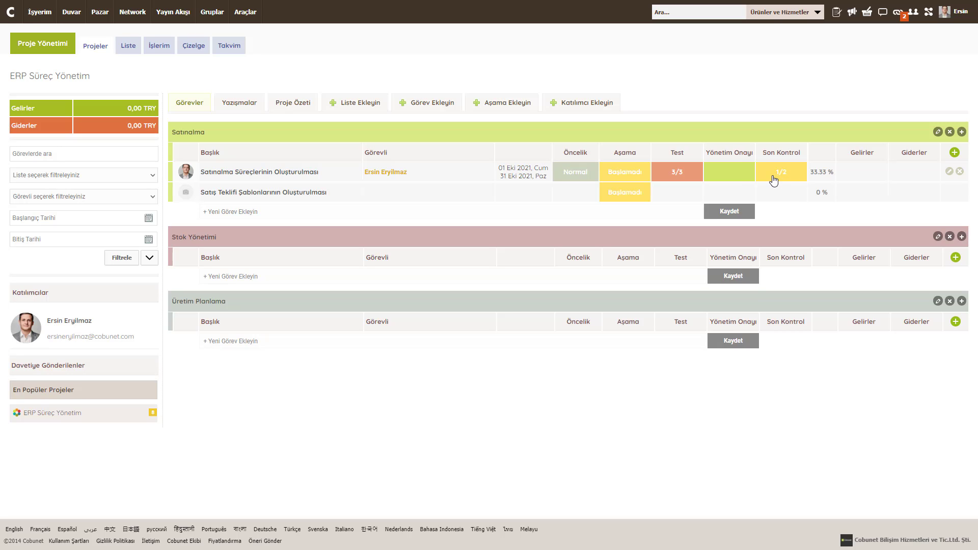
Step: Set the first Satınalma task's Yönetim Onayı and Son Kontrol stages to Bitti
click(727, 180)
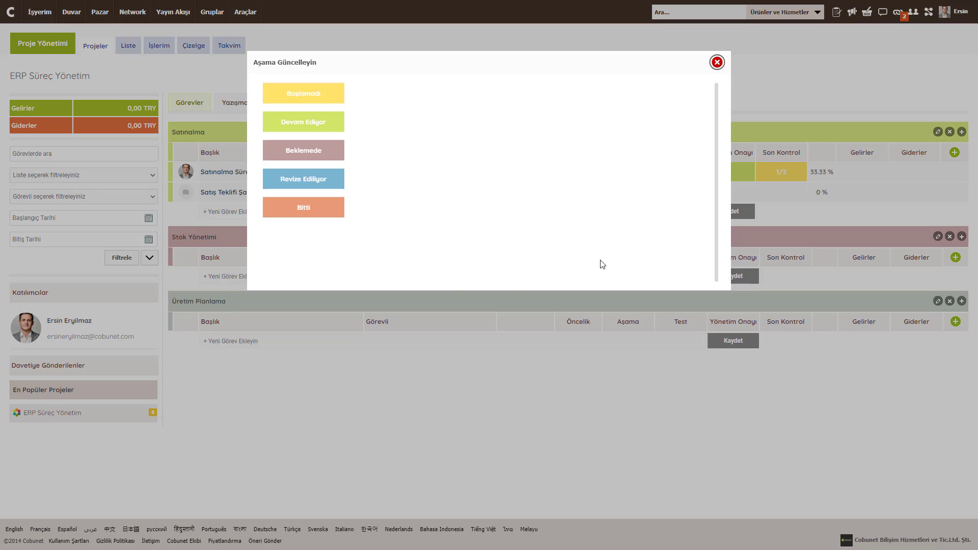
click(303, 211)
click(776, 179)
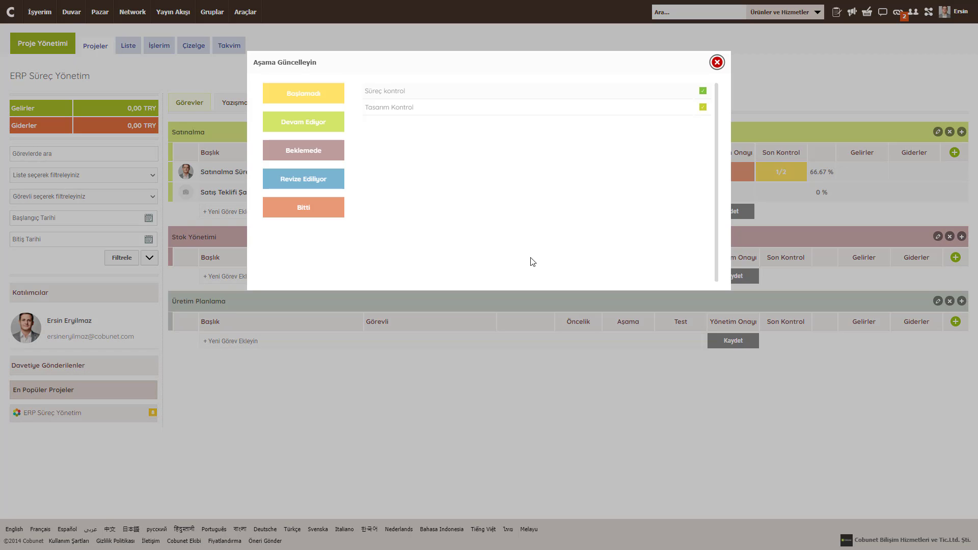
click(331, 213)
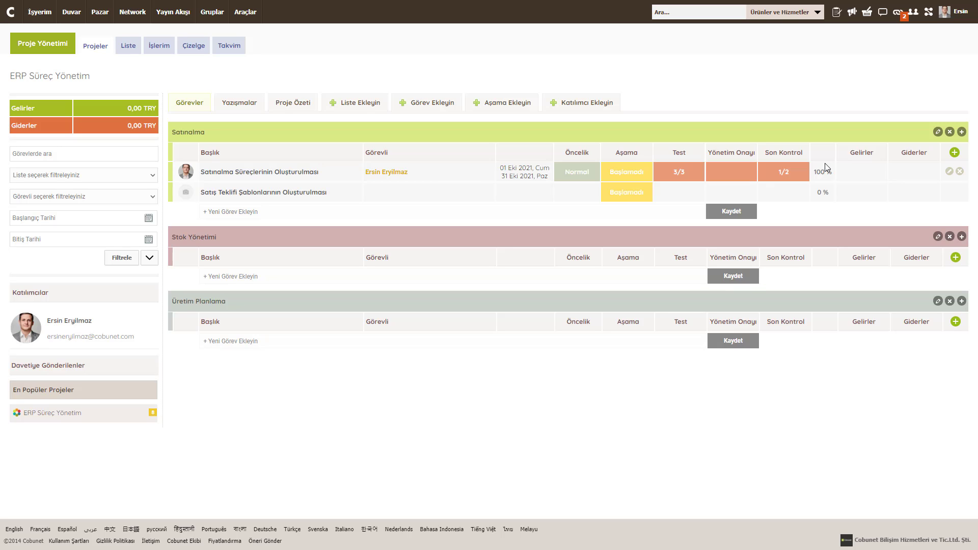
Step: Set the task's own Aşama to Bitti and save the changes
click(949, 171)
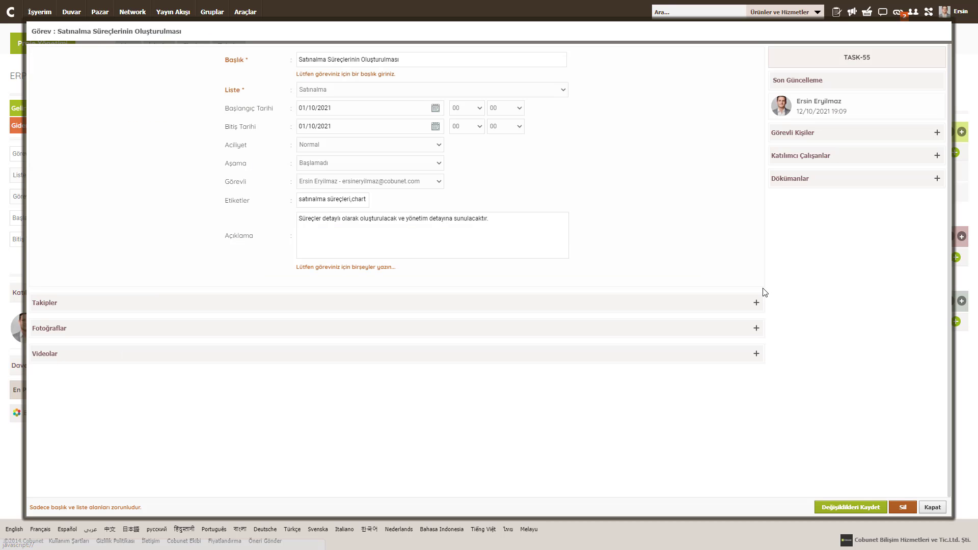
click(315, 163)
click(316, 186)
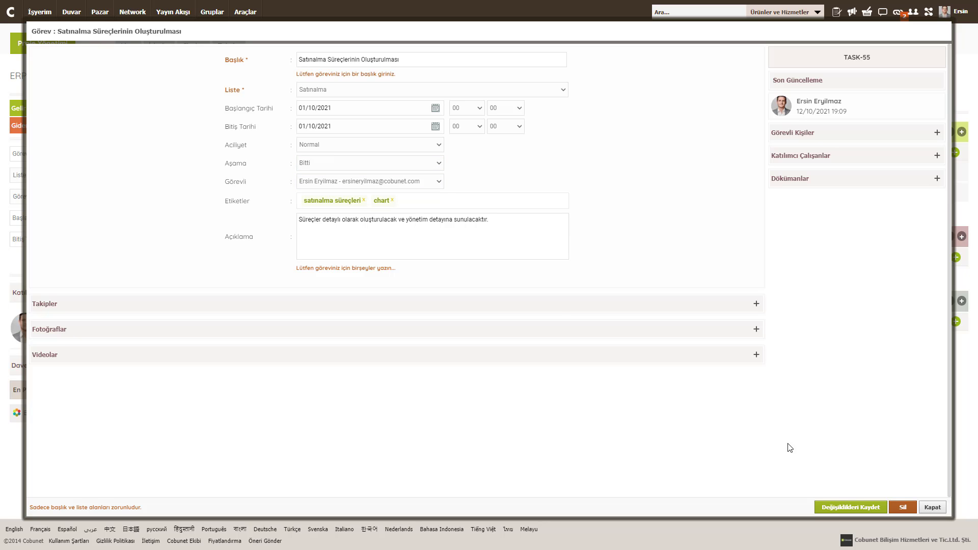
click(827, 507)
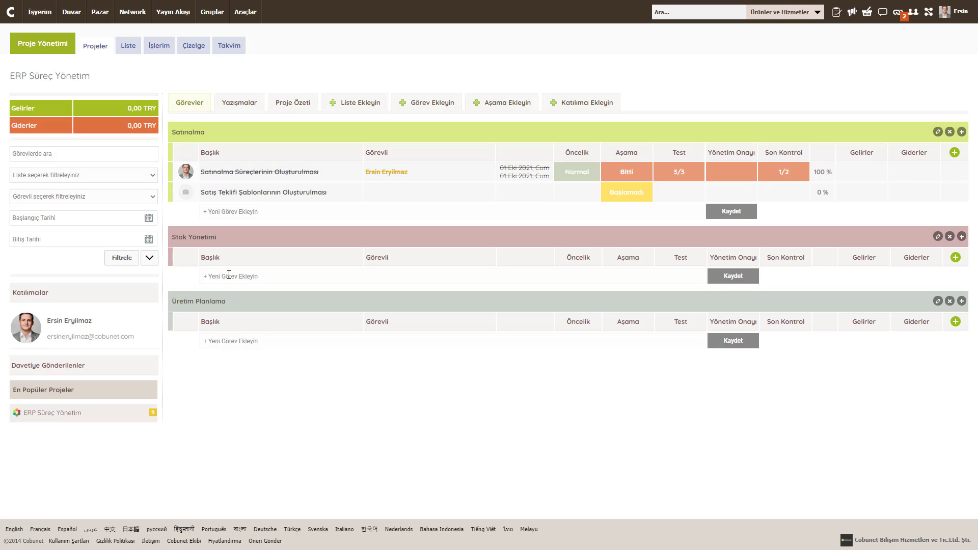
Step: Add a task named Stok Sayımı to the Stok Yönetimi list
text(Stok Sat)
key(BackSpace)
text(yımı)
key(Return)
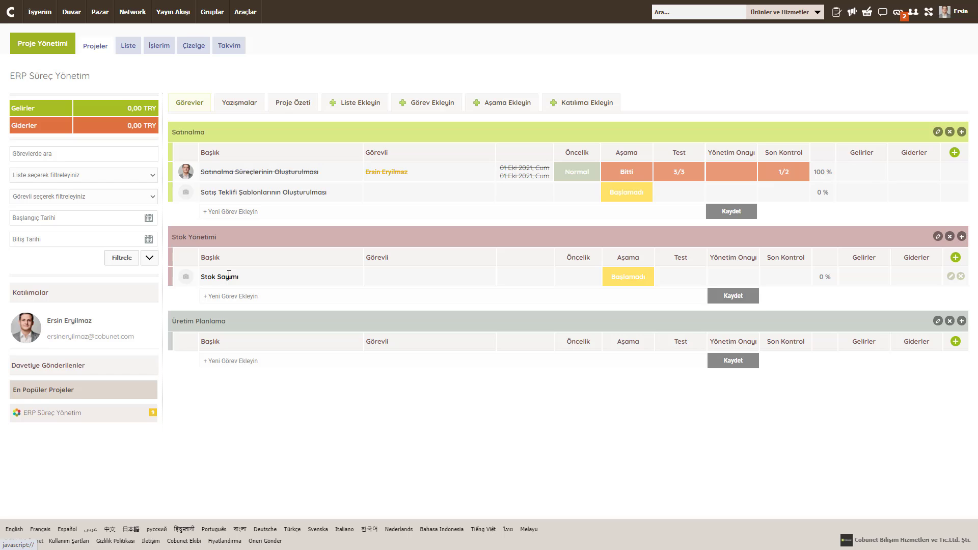
Step: Open the Stok Sayımı task details and close them without changes
click(941, 284)
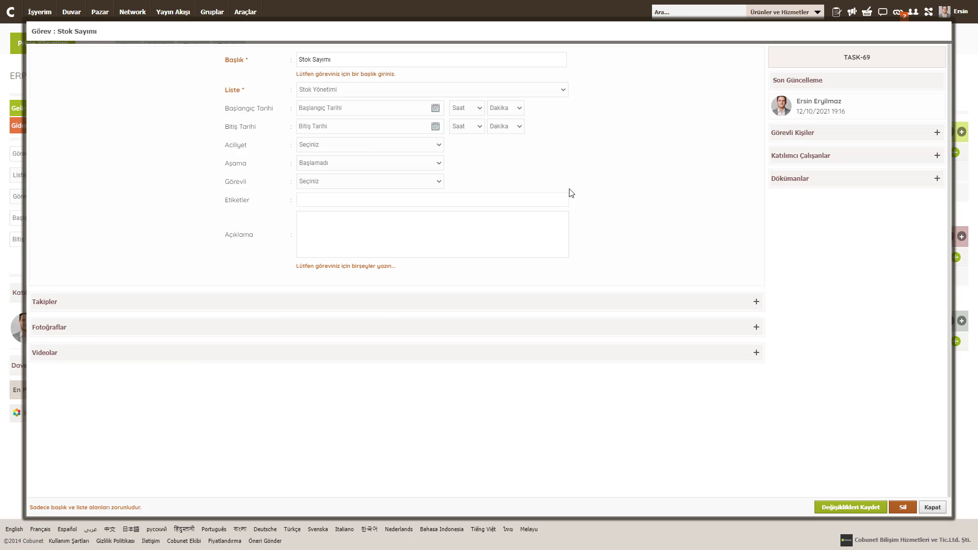
triple_click(789, 133)
triple_click(778, 157)
click(778, 177)
click(932, 507)
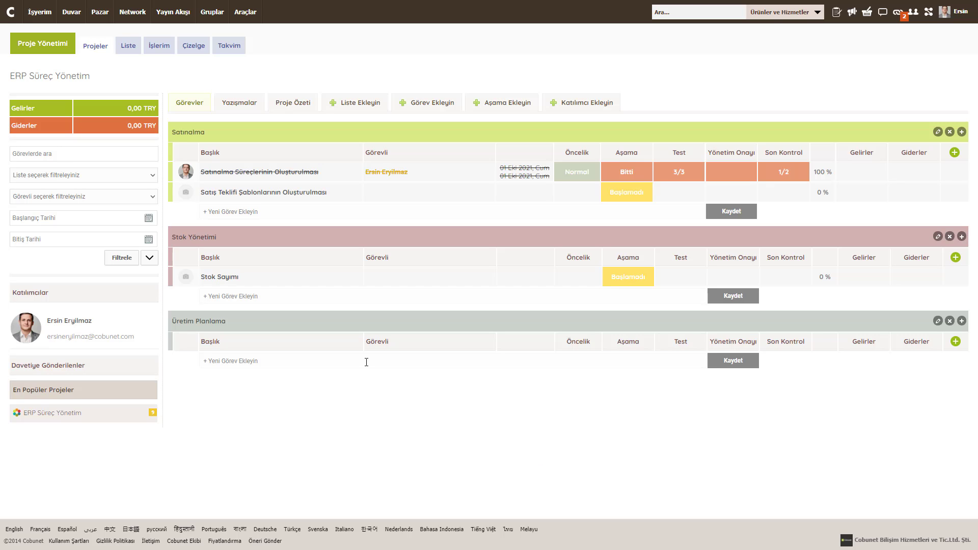
mouse_move(252, 14)
click(265, 35)
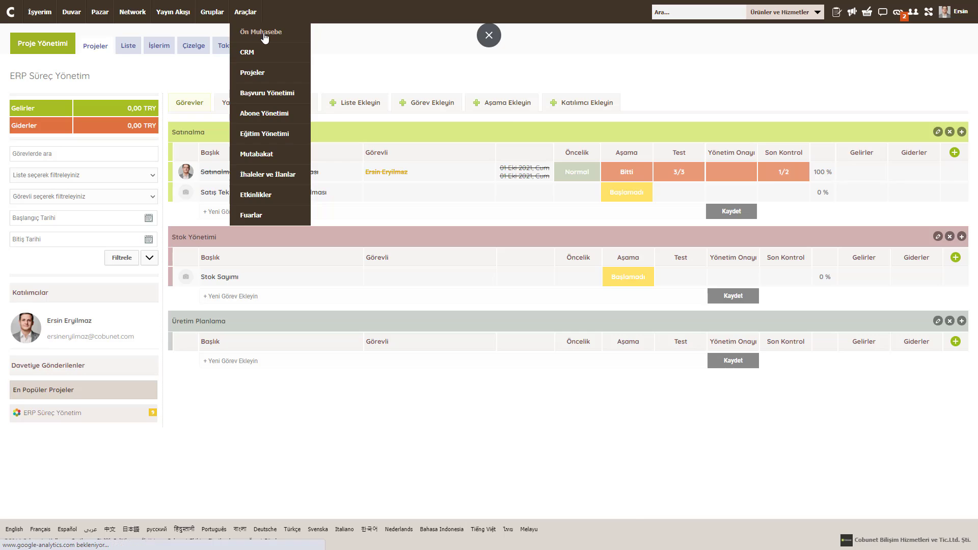
mouse_move(377, 47)
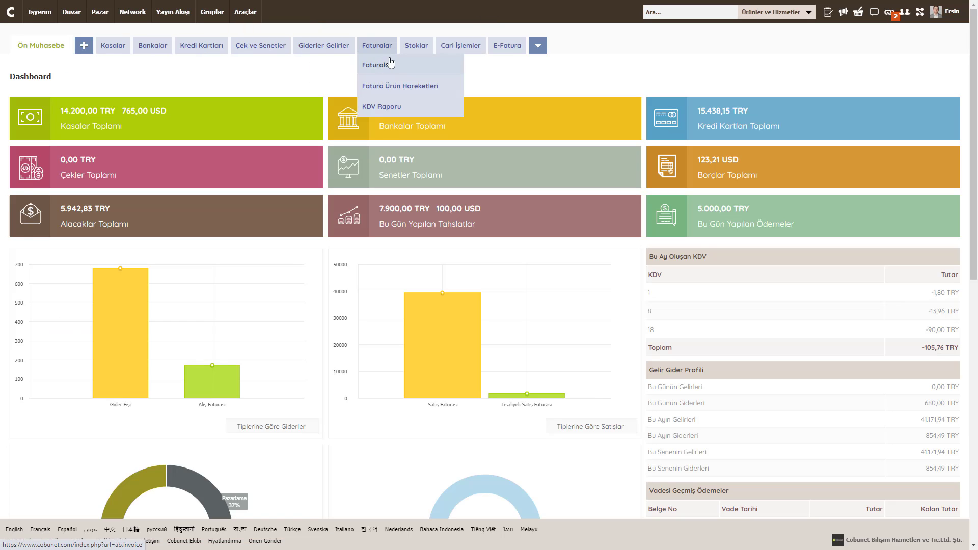
click(323, 63)
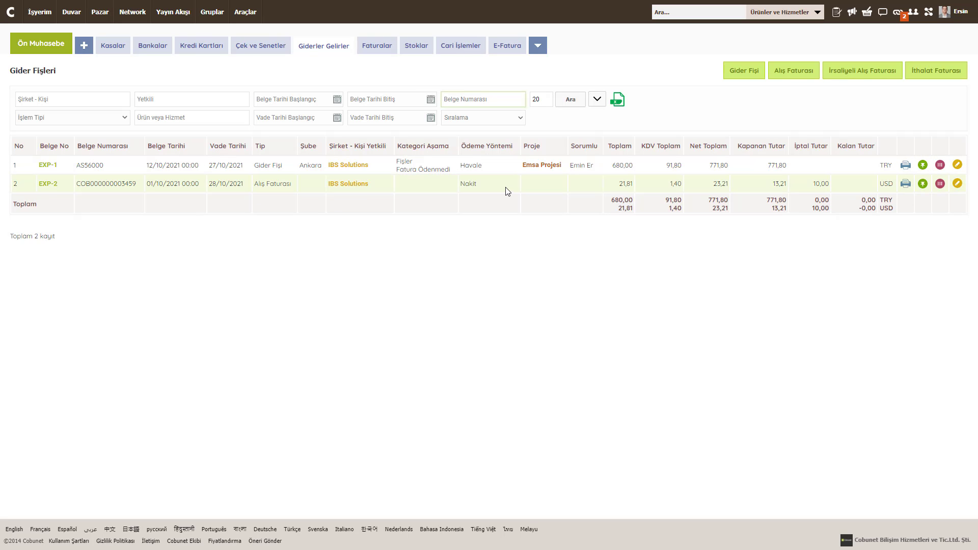
mouse_move(245, 11)
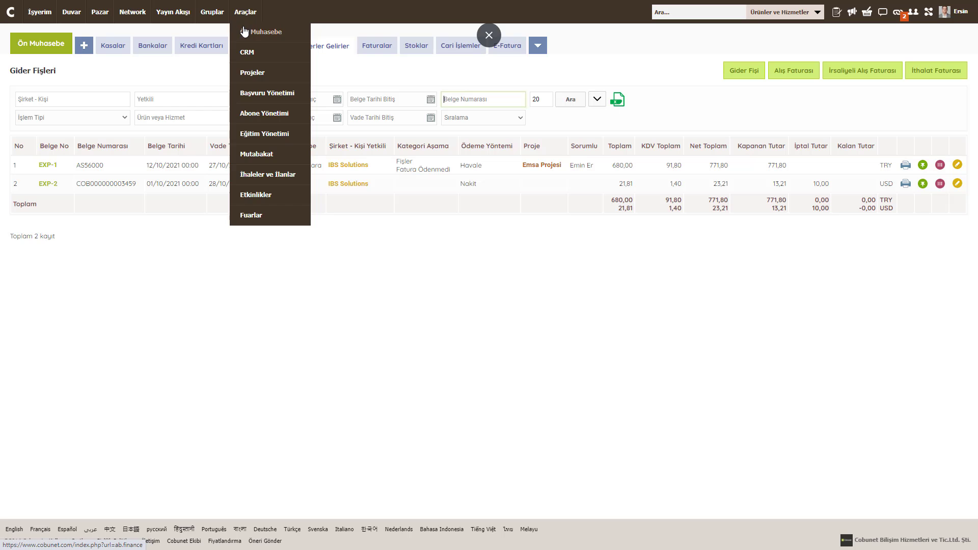
click(249, 72)
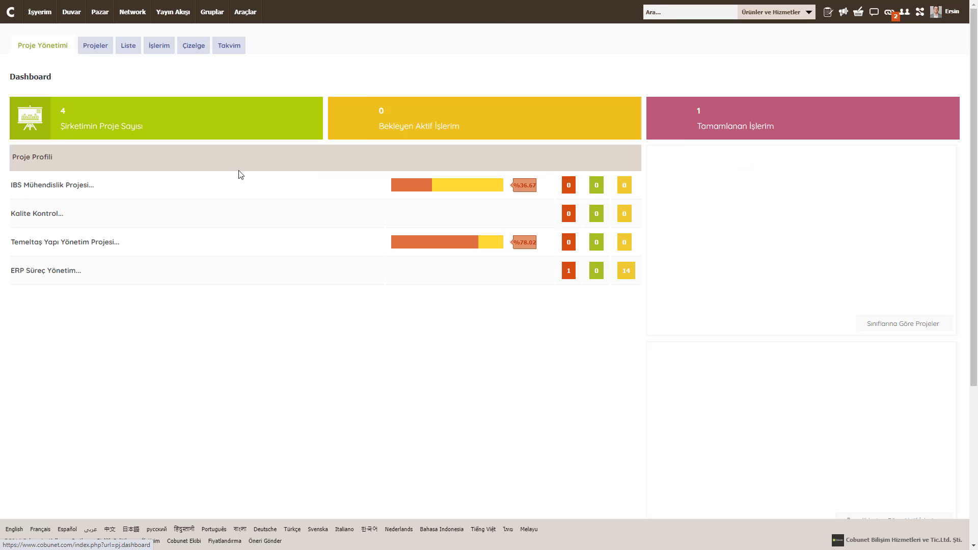
click(98, 44)
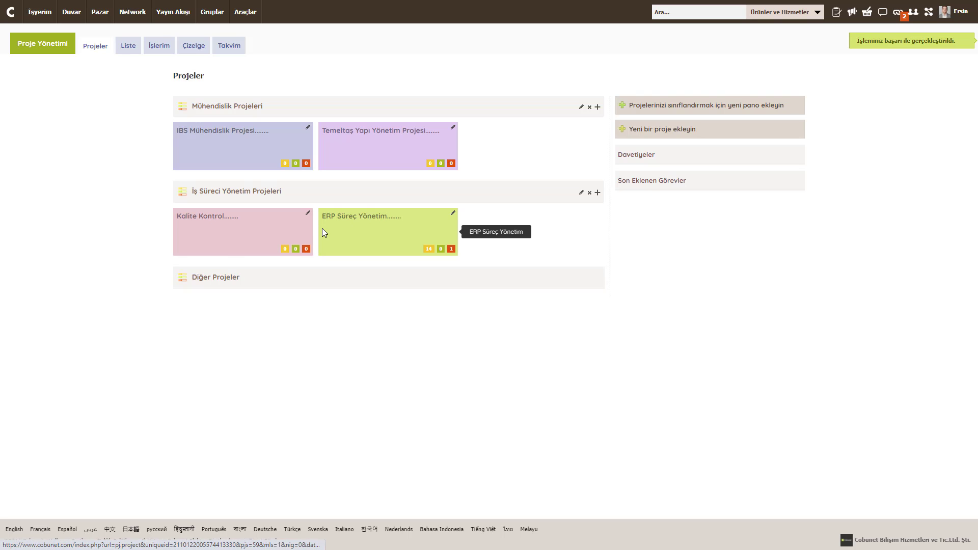
click(339, 224)
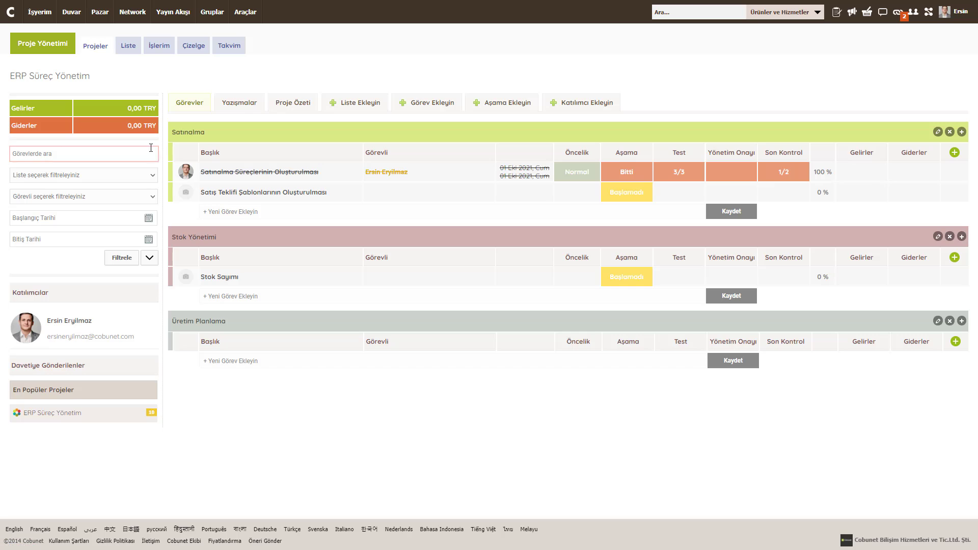
Step: Reorder the task lists to Üretim Planlama, Stok Yönetimi, then Satınalma
triple_click(136, 125)
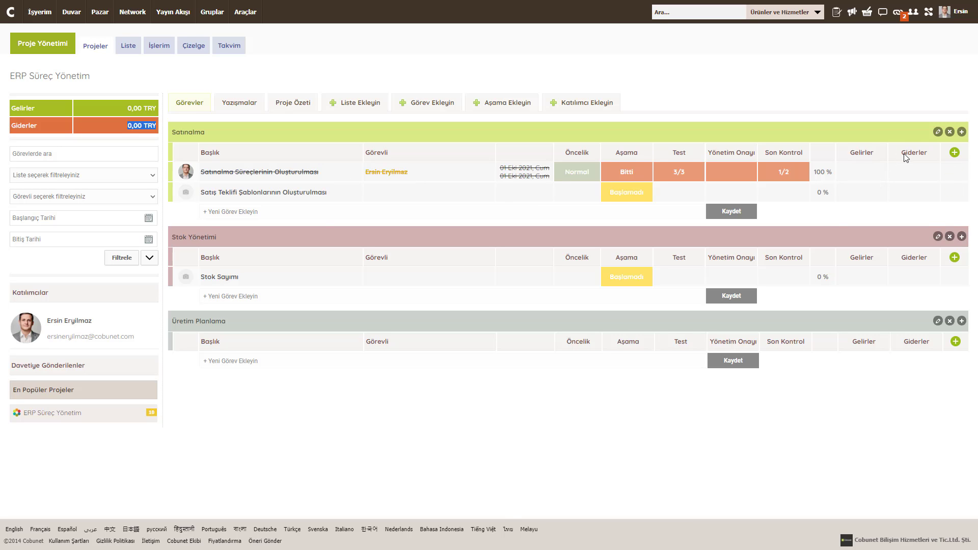
drag(905, 154, 896, 155)
drag(329, 135, 322, 264)
drag(341, 322, 344, 137)
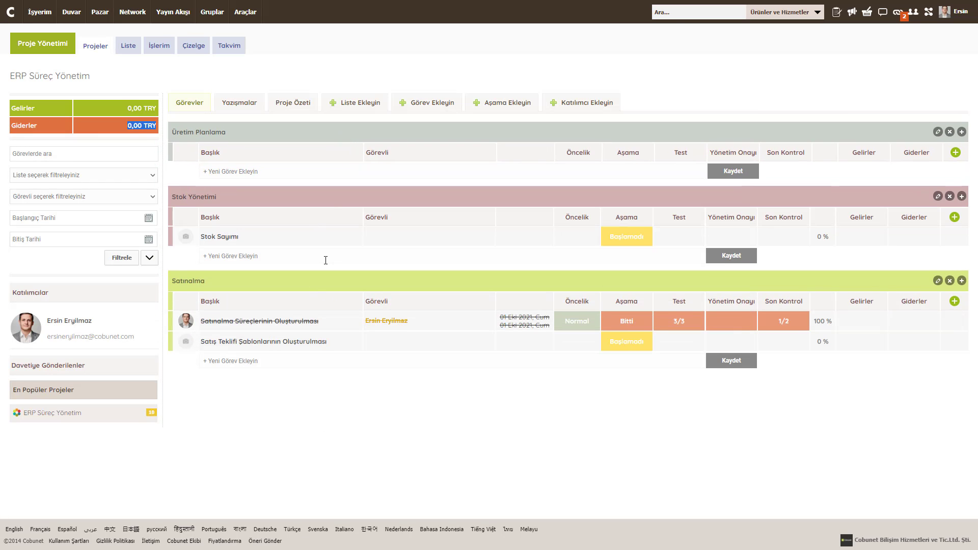
Step: On Projeler, swap the two boards and back, then reopen ERP Süreç Yönetim
click(96, 47)
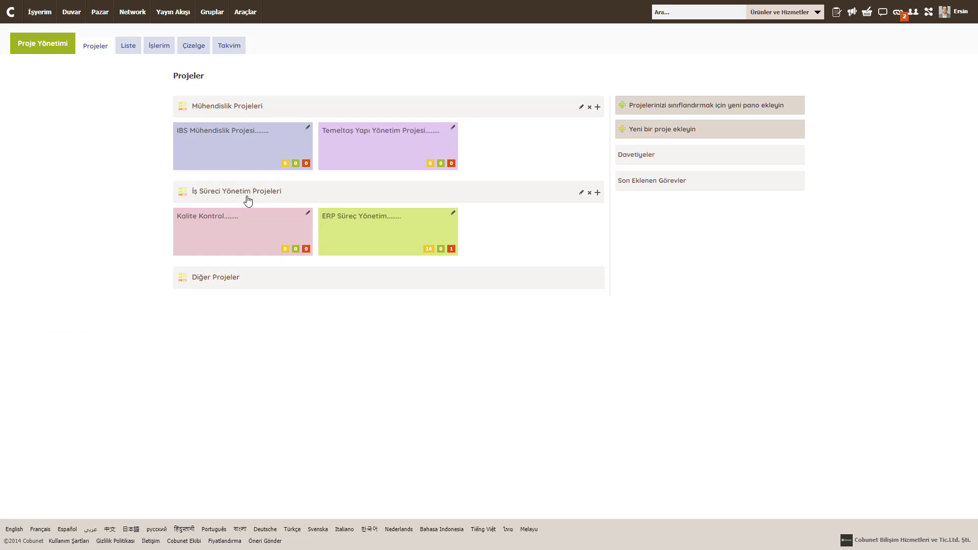
drag(246, 199, 260, 102)
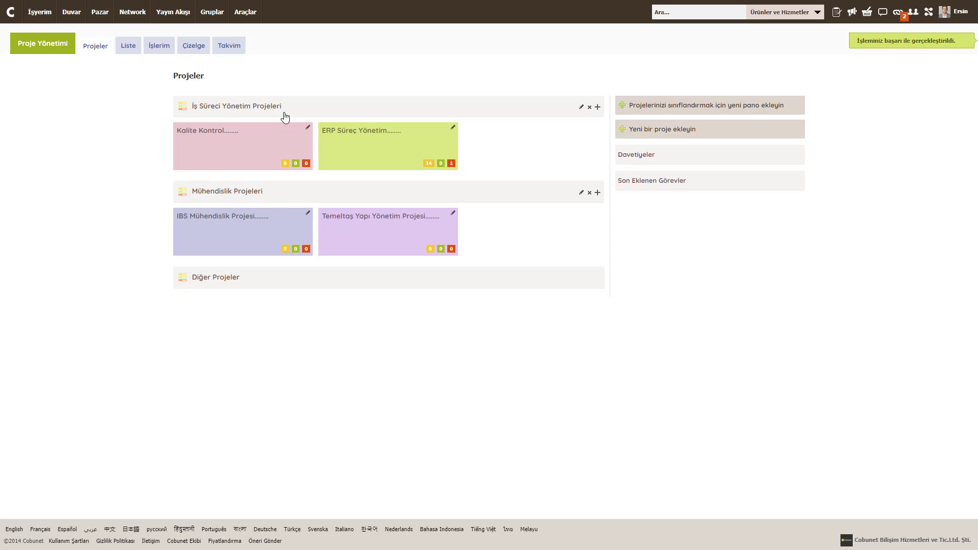
drag(288, 201, 292, 109)
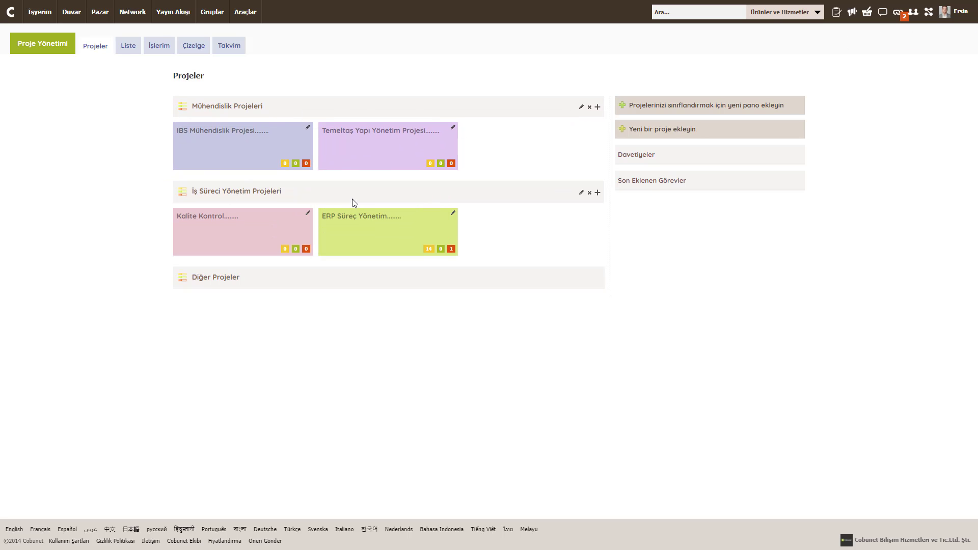
click(346, 220)
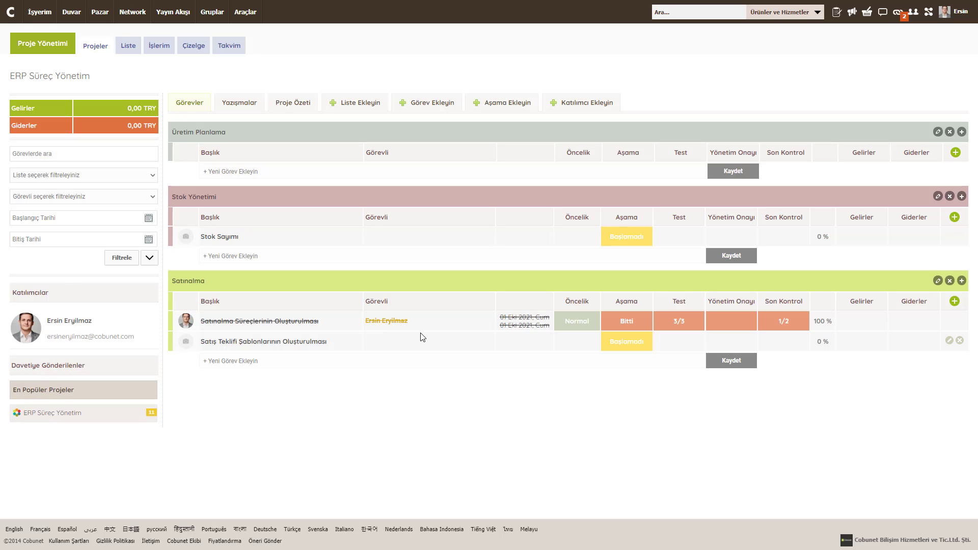
Step: Look up a participant by their e-mail address and send them a project invitation
click(568, 105)
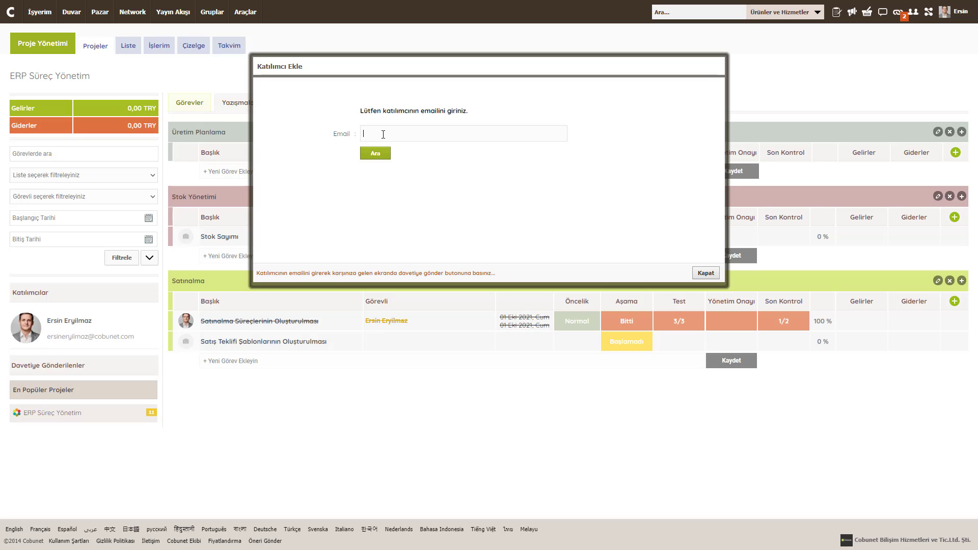
click(376, 153)
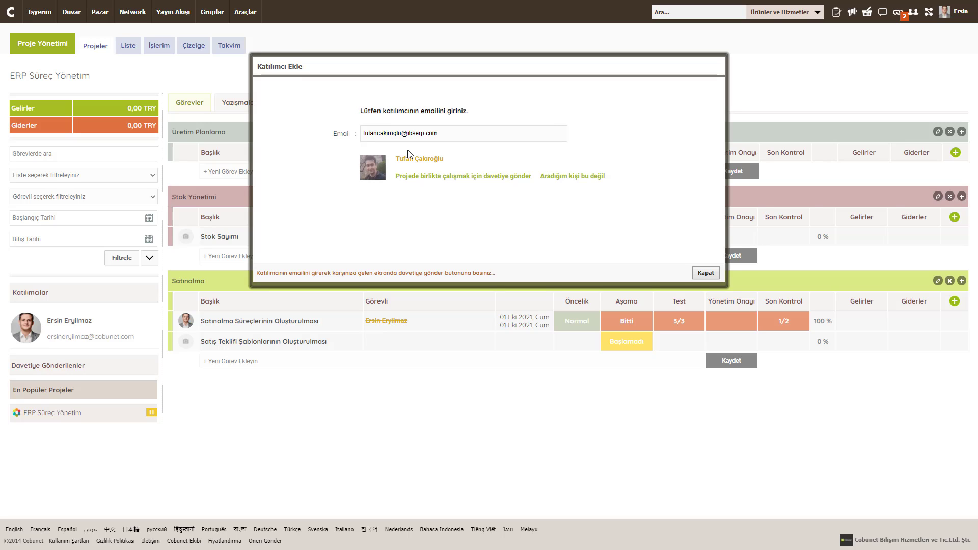
click(427, 182)
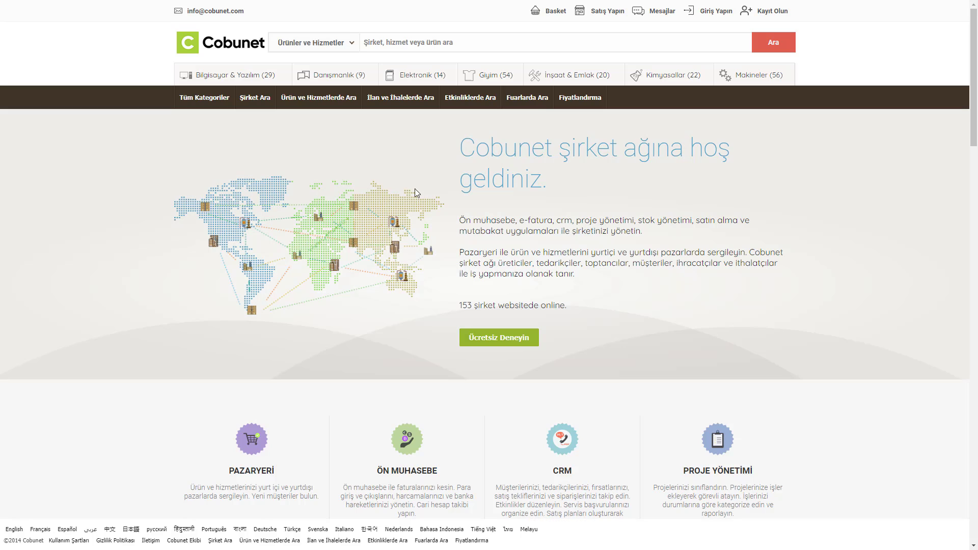
Step: Sign in with the invited participant's saved e-mail and password, landing on the IBS Solutions profile
click(715, 11)
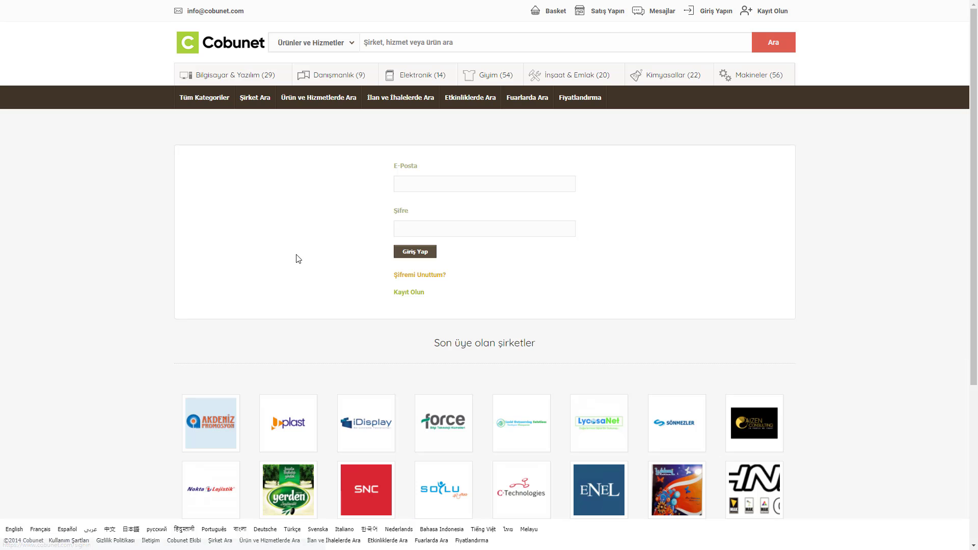
click(414, 186)
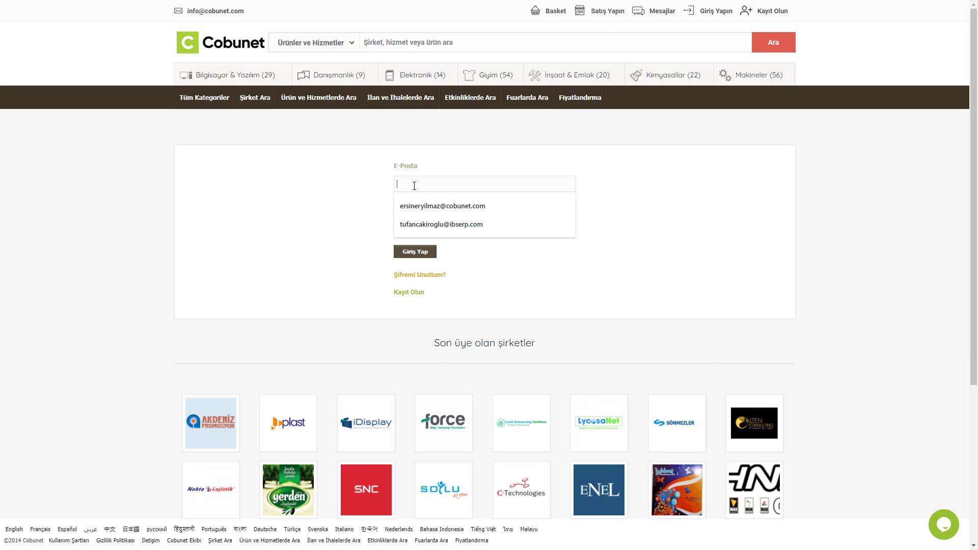
click(413, 224)
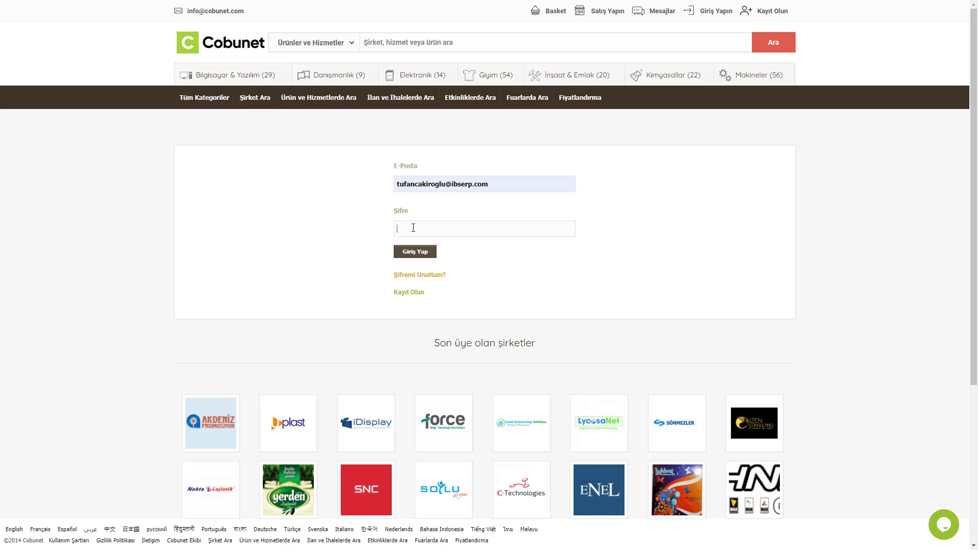
text(************)
key(Return)
Step: Go to Araçlar > Projeler and show the boards with the pending ERP Süreç Yönetim invitation
click(246, 12)
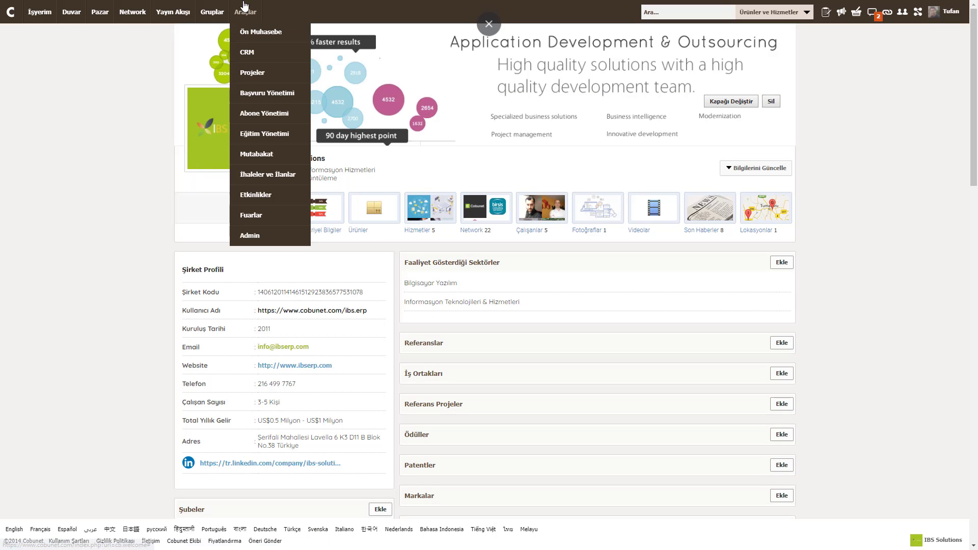
click(253, 75)
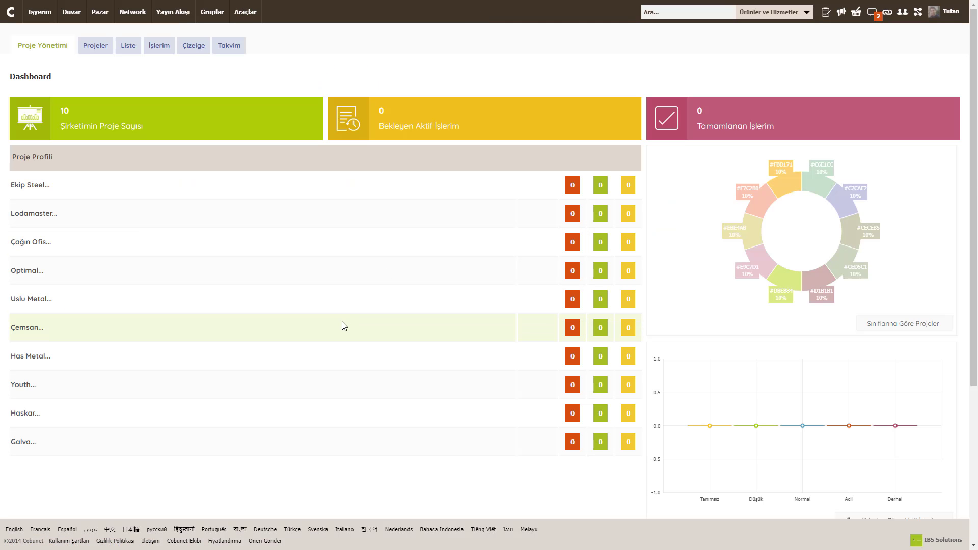
scroll(317, 300, down, 5)
scroll(315, 302, up, 5)
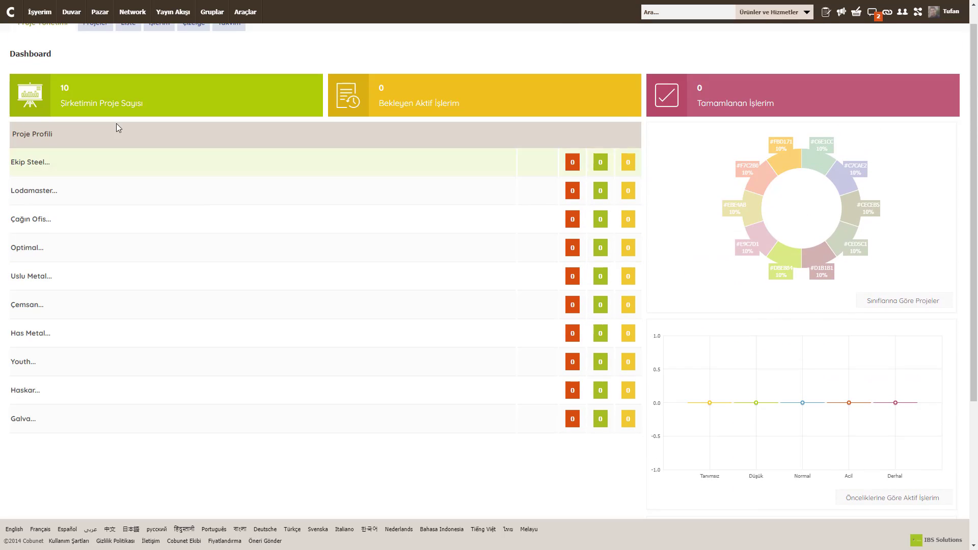
click(96, 49)
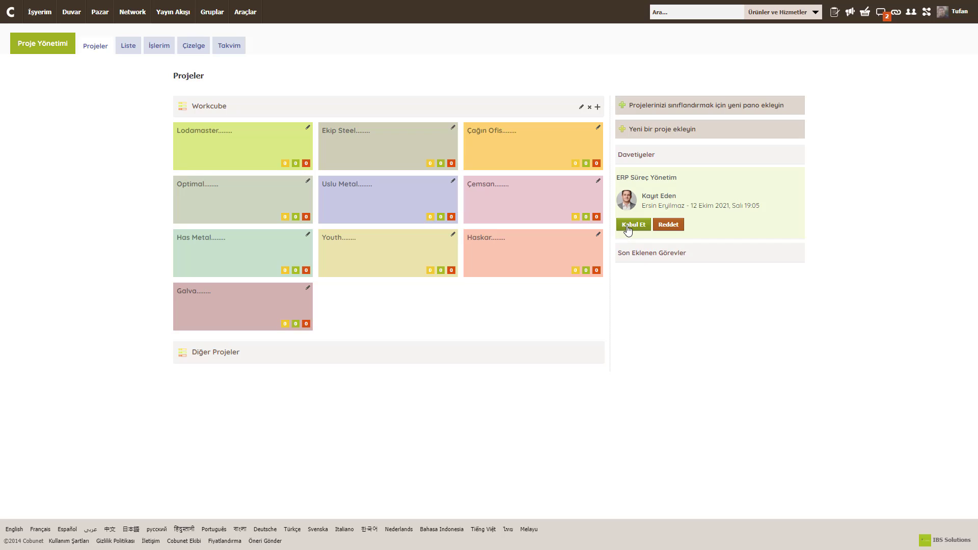
Step: Accept the ERP Süreç Yönetim invitation, check its Panel setting without saving, then sign out
click(629, 228)
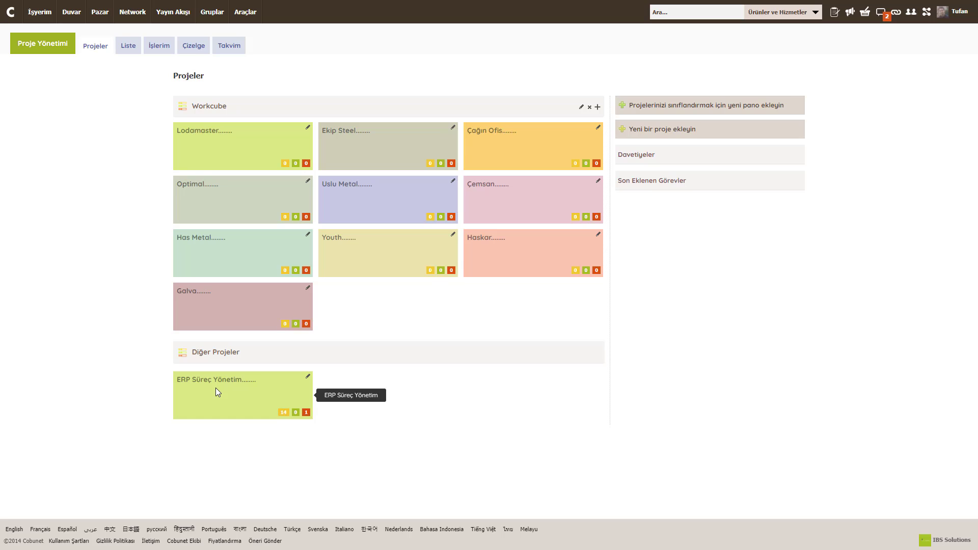
click(307, 377)
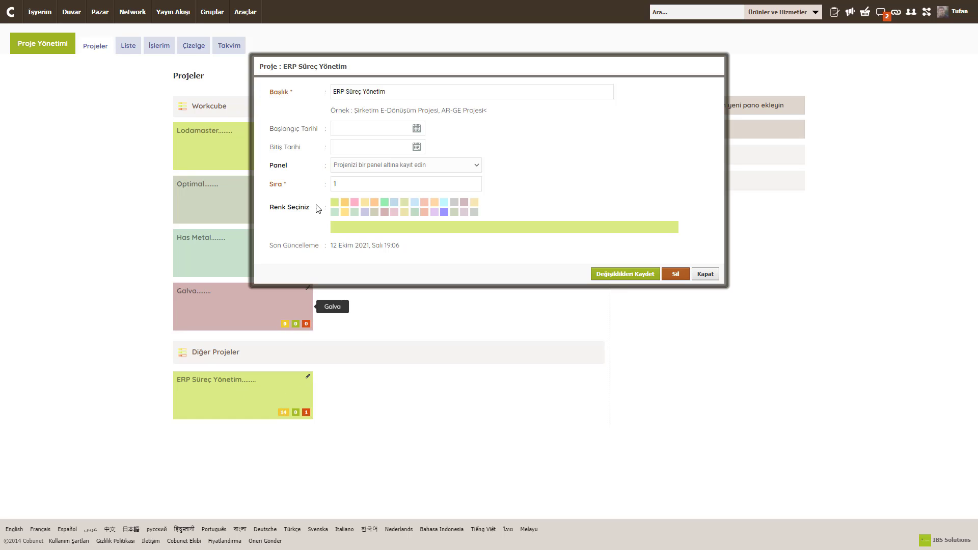
click(365, 168)
click(358, 183)
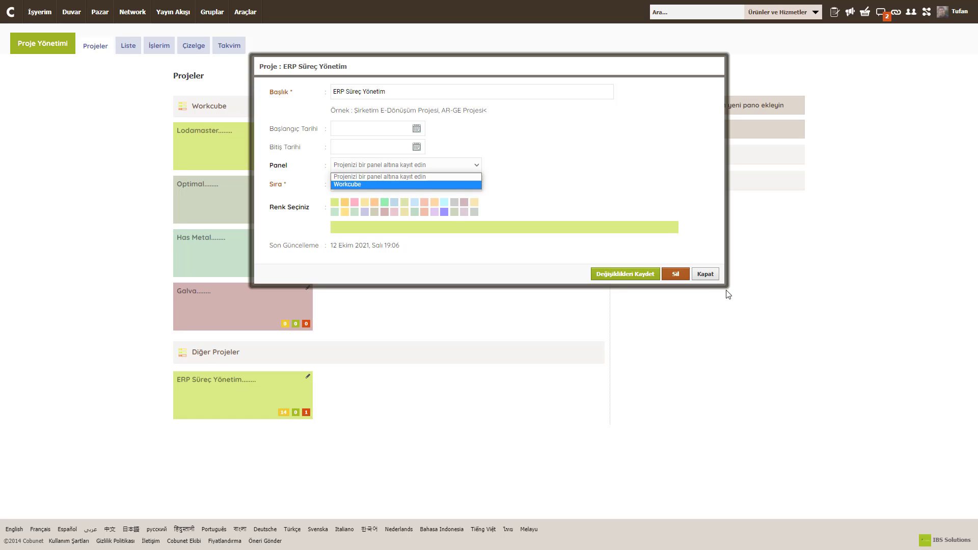
click(711, 277)
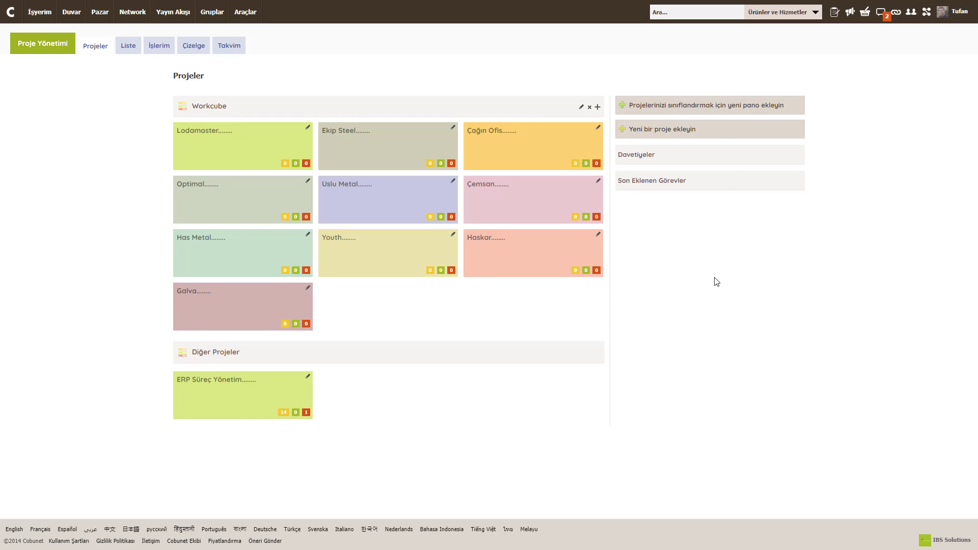
click(945, 17)
click(892, 82)
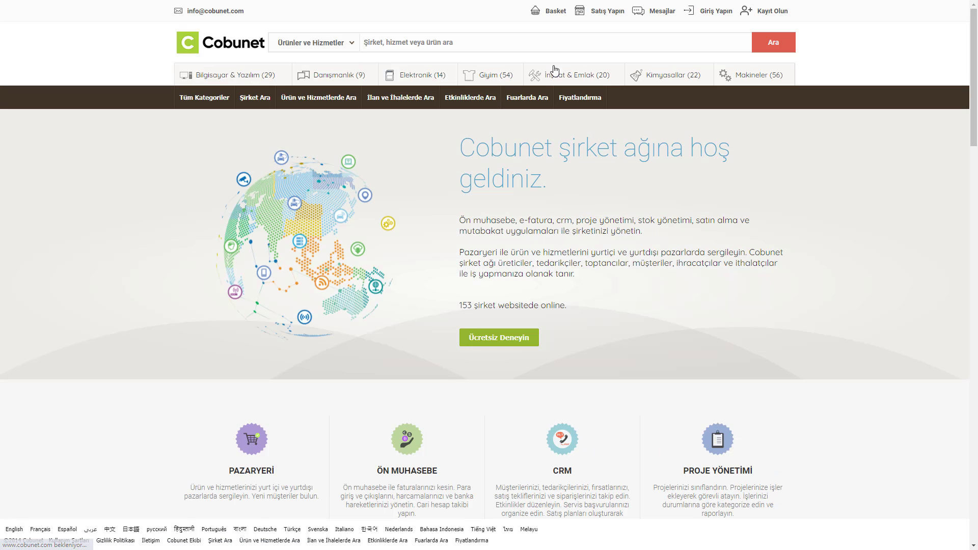
Step: Sign back in to the project owner's account with the suggested e-mail and password
click(716, 10)
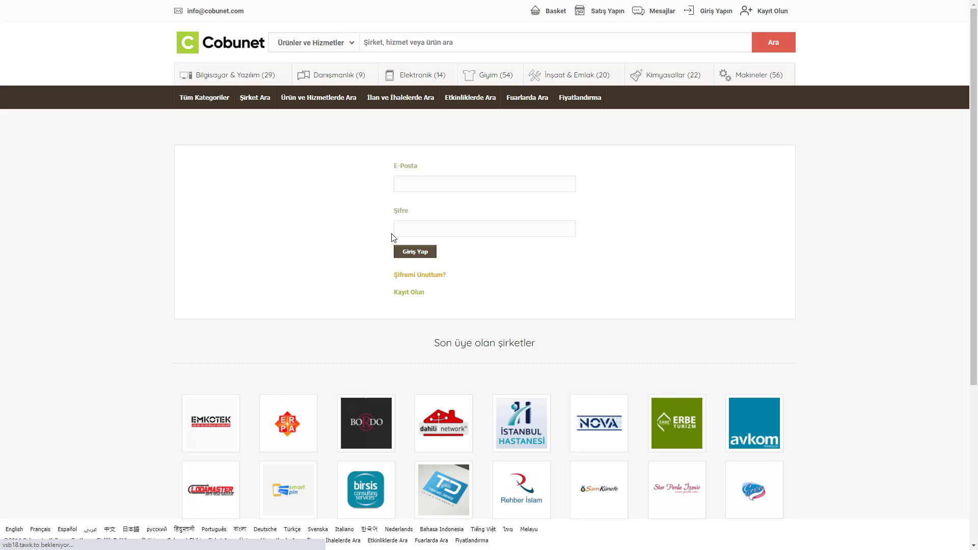
click(414, 189)
click(427, 205)
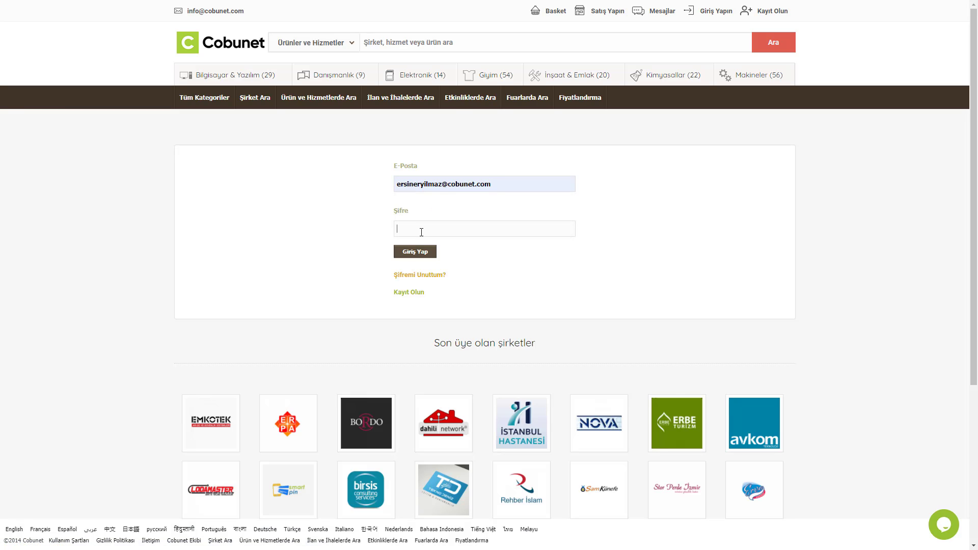
click(421, 232)
text(••••••••••••)
key(Return)
Step: Open the ERP Süreç Yönetim project from Projeler and check its Katılımcılar list
click(245, 12)
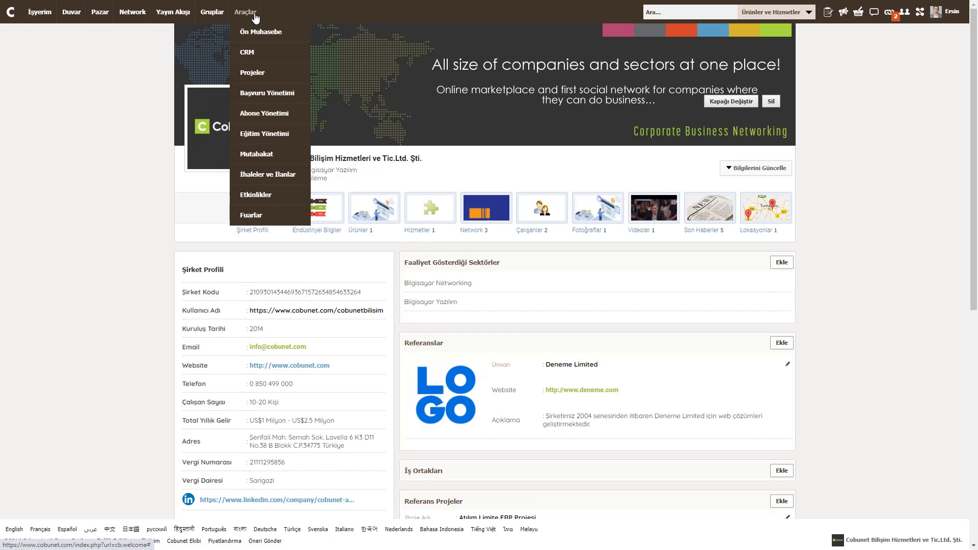
click(253, 72)
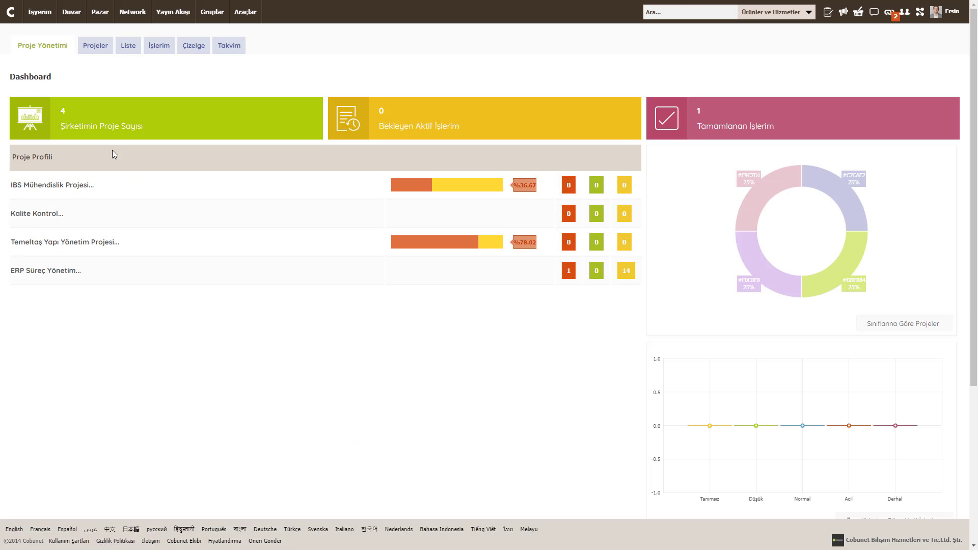
click(96, 45)
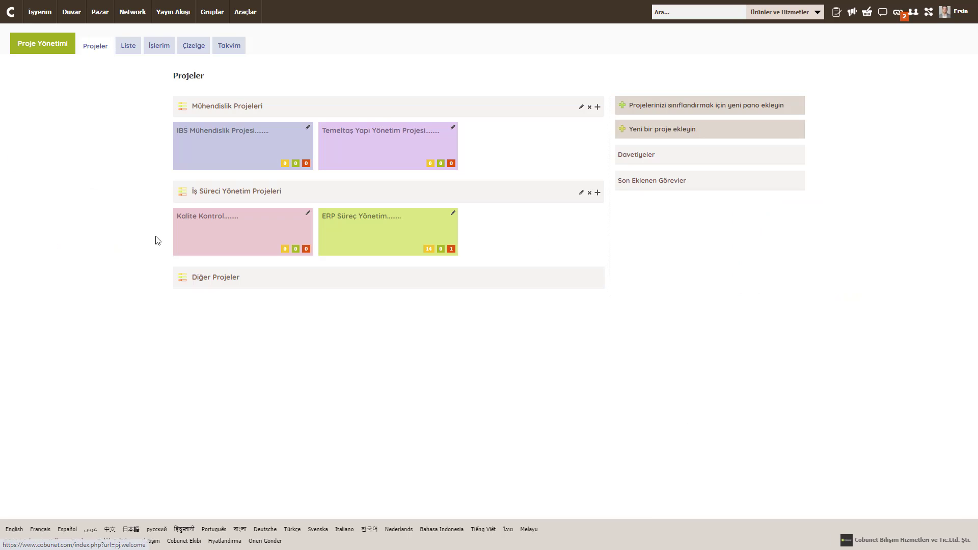
click(330, 223)
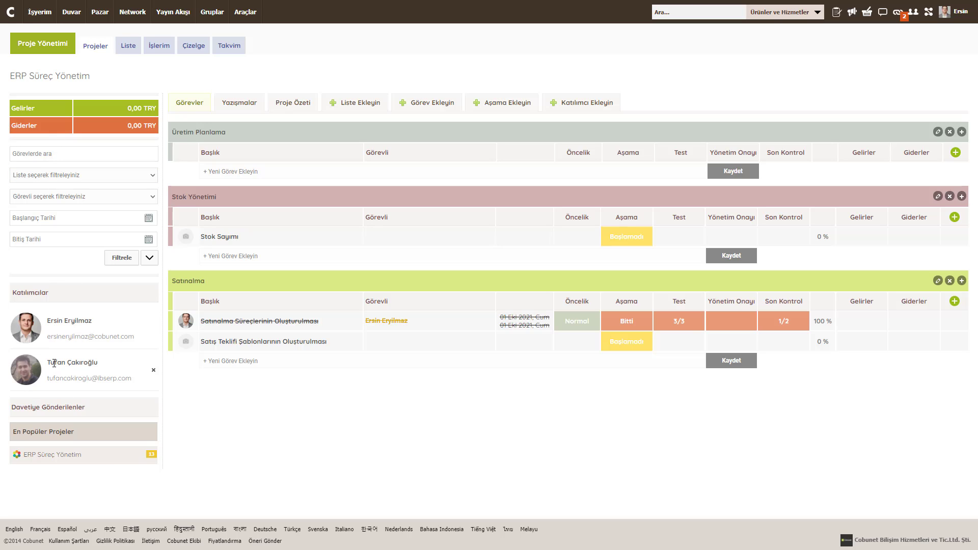
drag(47, 362, 106, 364)
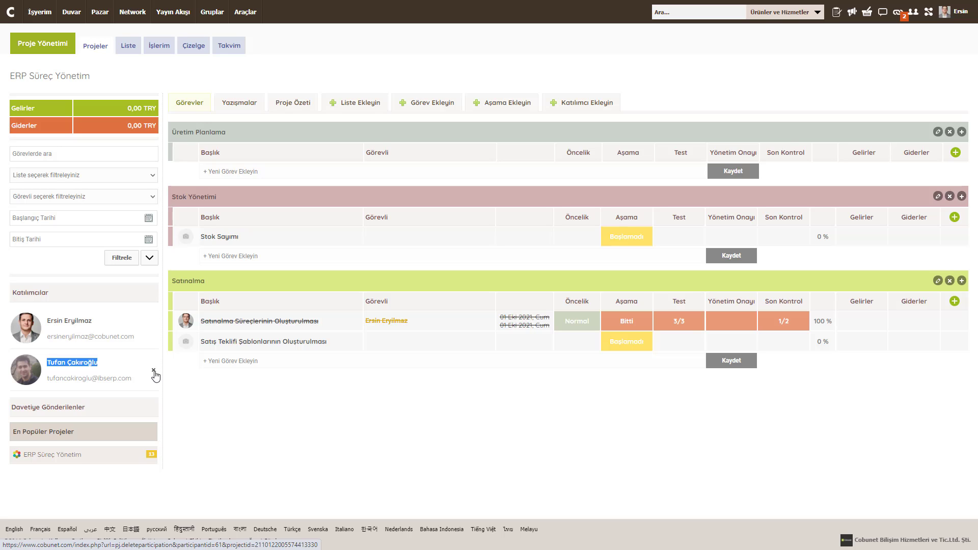
Step: Post a Yazışmalar message asking that finished tasks' stage be updated to 'bitti'
click(237, 107)
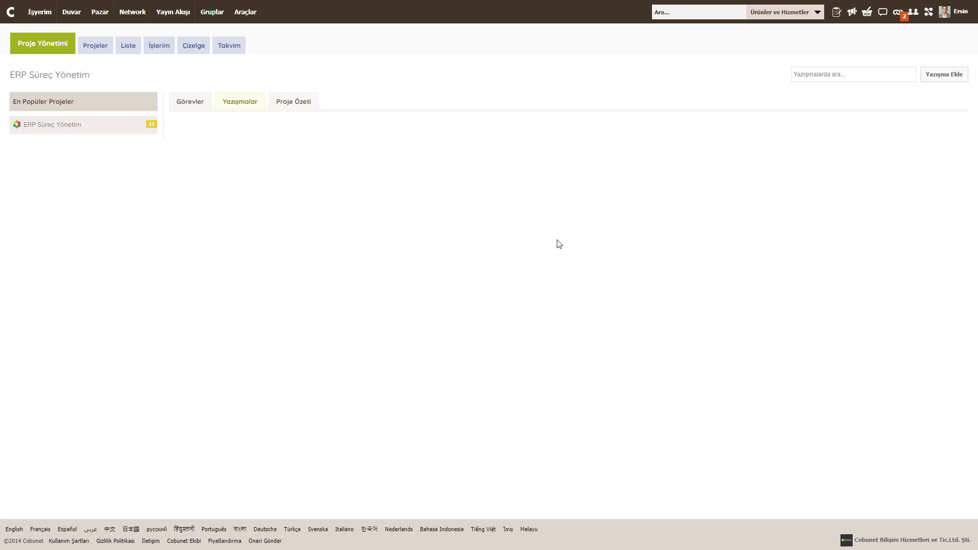
click(943, 81)
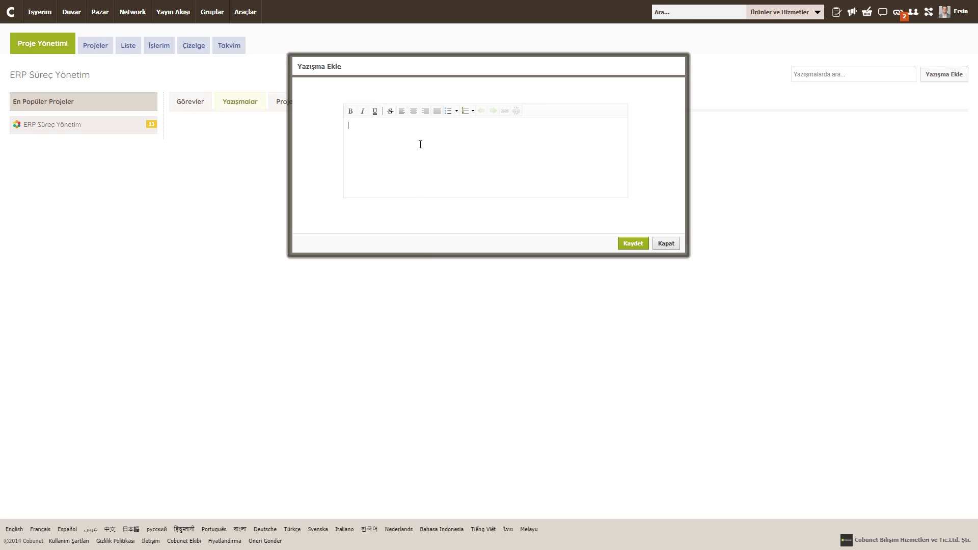
text(Projede bitirilen işlerin aşamasını lüt)
text(fen )
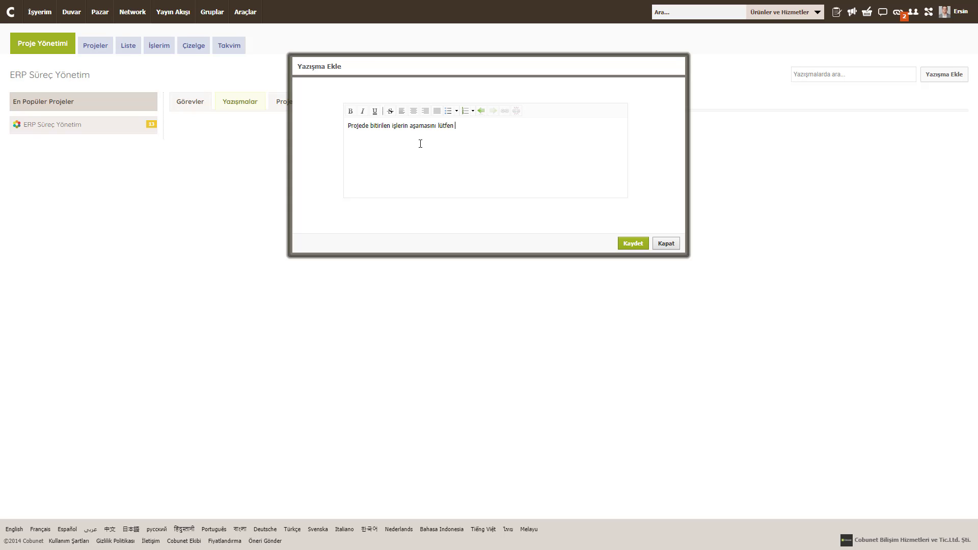
text(bitti olarak güncelleyiniz.)
click(619, 244)
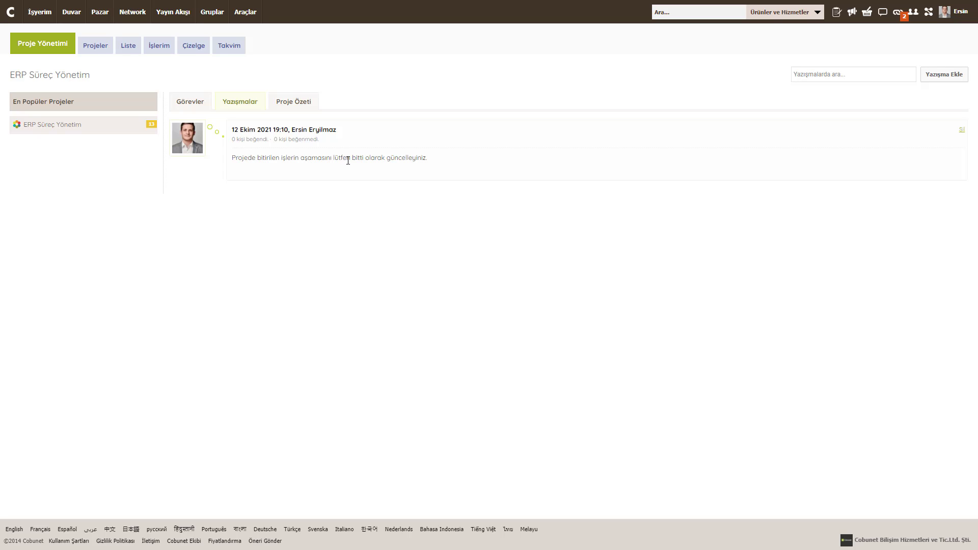
click(293, 101)
Step: Drag the Satınalma task list to the top of the project
scroll(474, 290, down, 1)
scroll(471, 288, down, 2)
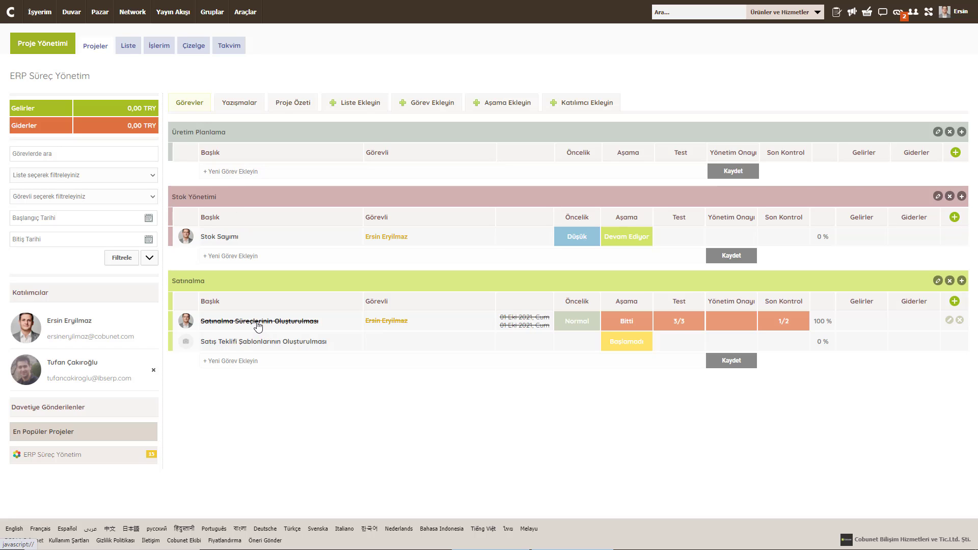
drag(227, 283, 227, 140)
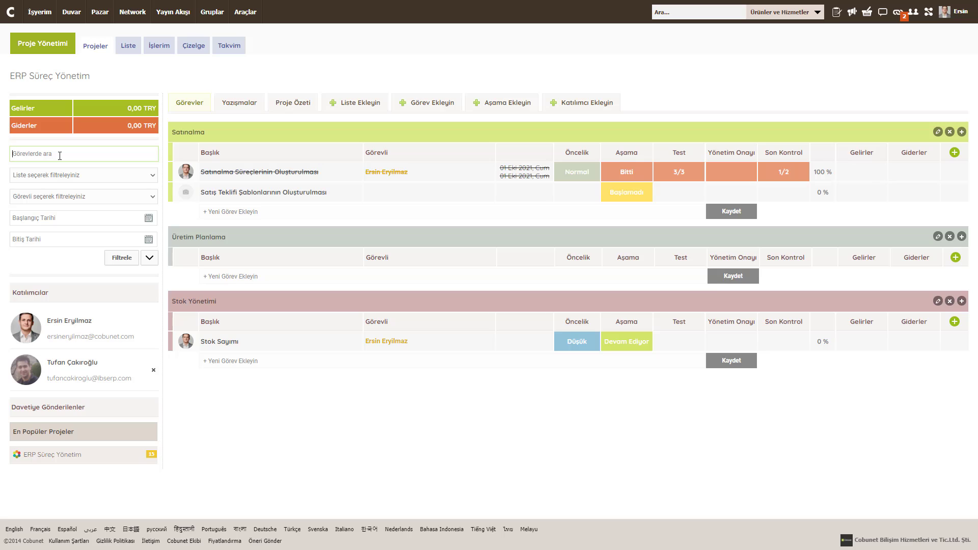
Step: Review the task filter panel's assignee, end date and description fields without changes
click(55, 176)
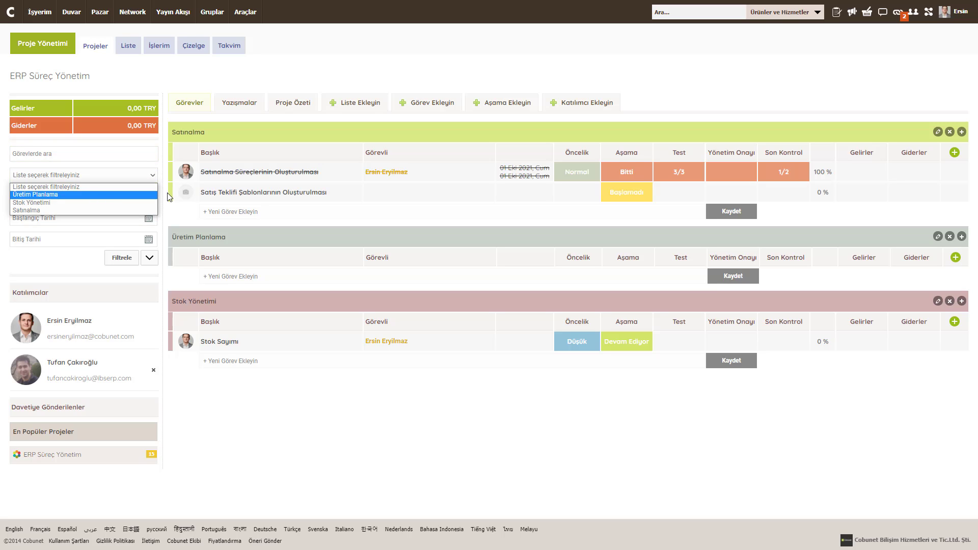
click(168, 196)
click(55, 197)
click(109, 246)
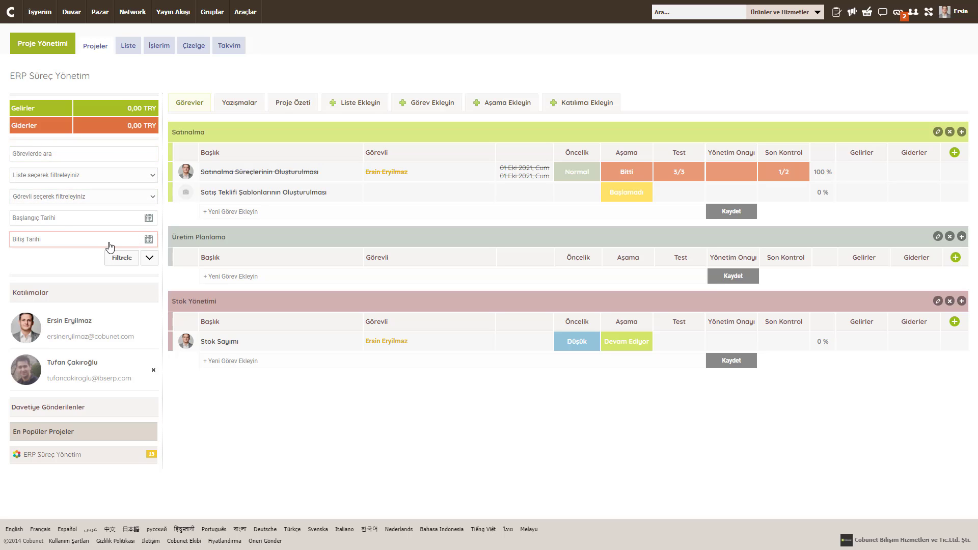
click(148, 258)
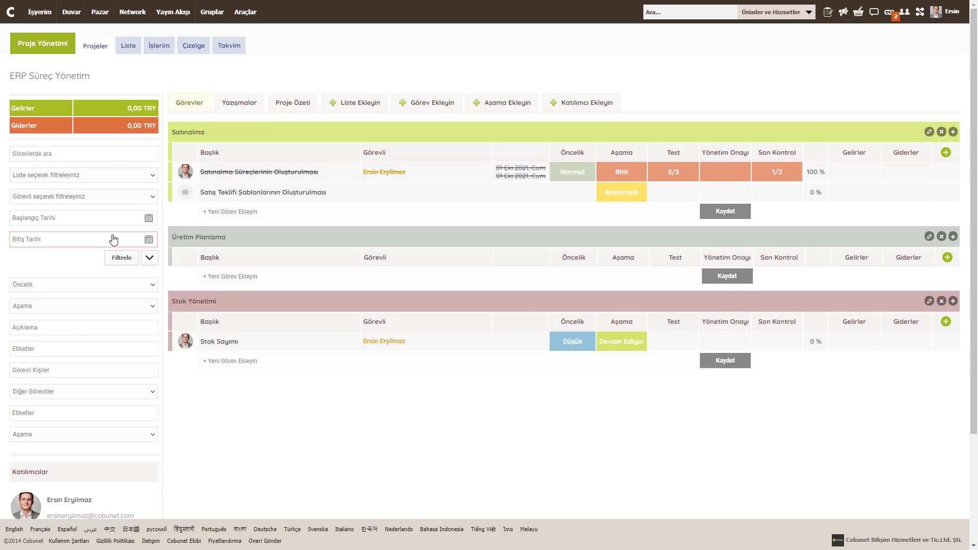
scroll(113, 239, down, 2)
click(48, 227)
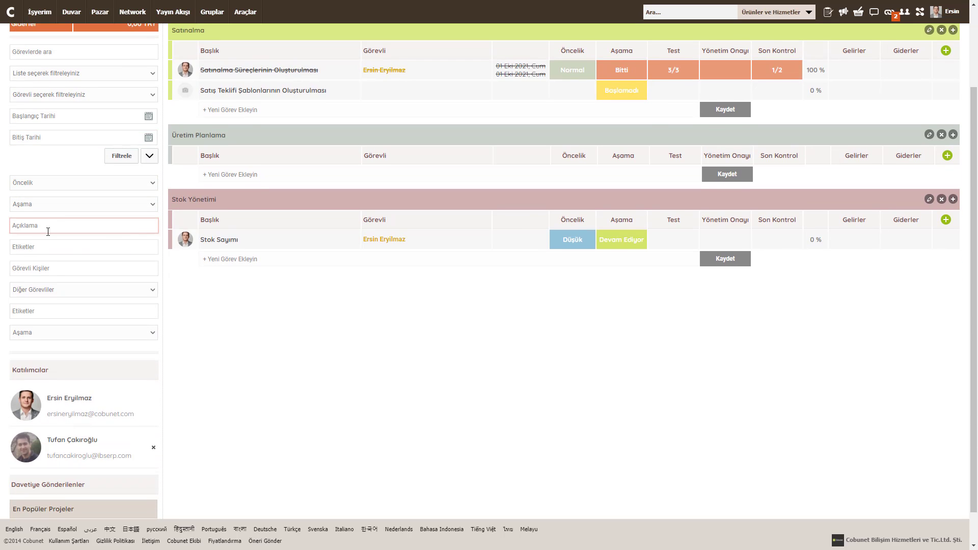
Step: Review the tags, assignee and record type filters unchanged, then show the Liste of all projects
click(46, 248)
click(42, 270)
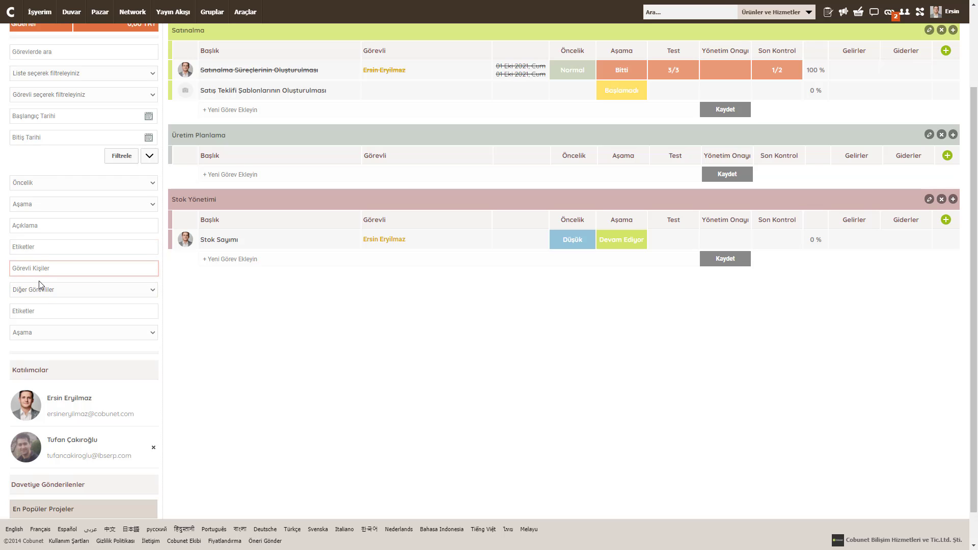
click(39, 284)
click(247, 326)
click(46, 312)
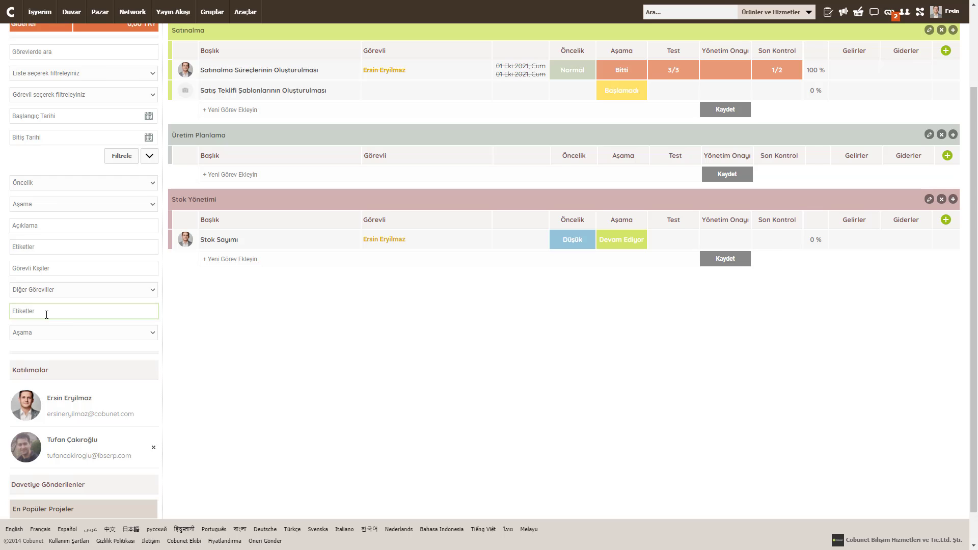
click(51, 332)
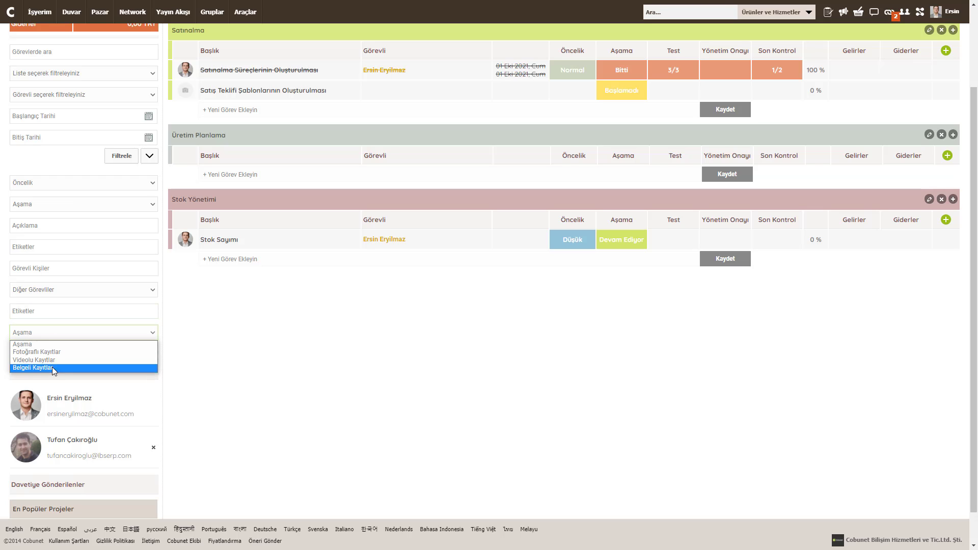
click(164, 303)
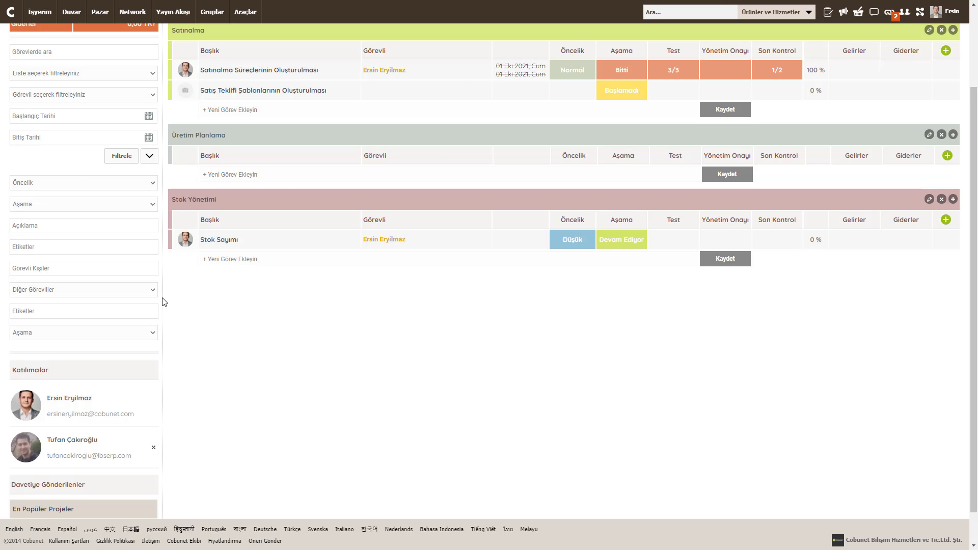
scroll(164, 302, up, 3)
click(127, 46)
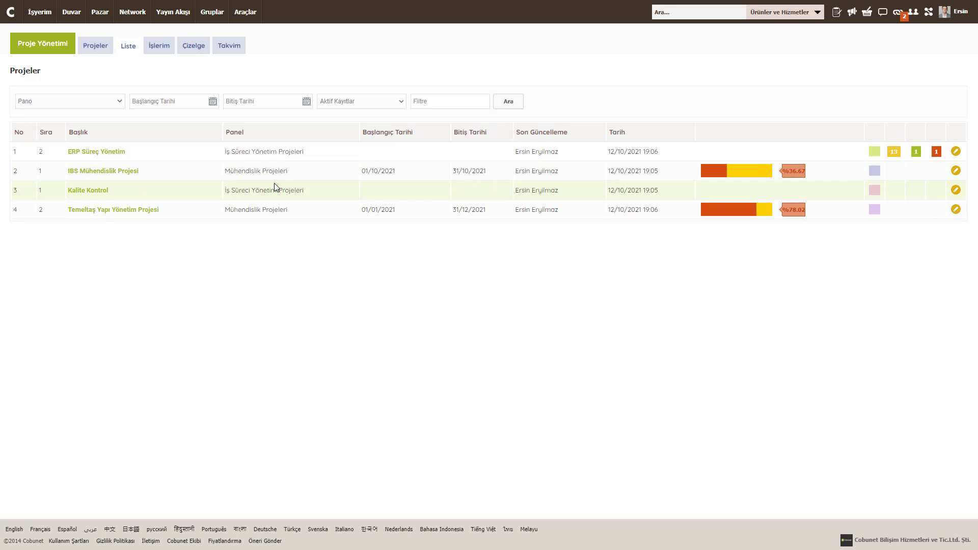
Step: Review the Pano, Aktif Kayıtlar and project filters, then view İşlerim's two assigned tasks
click(72, 105)
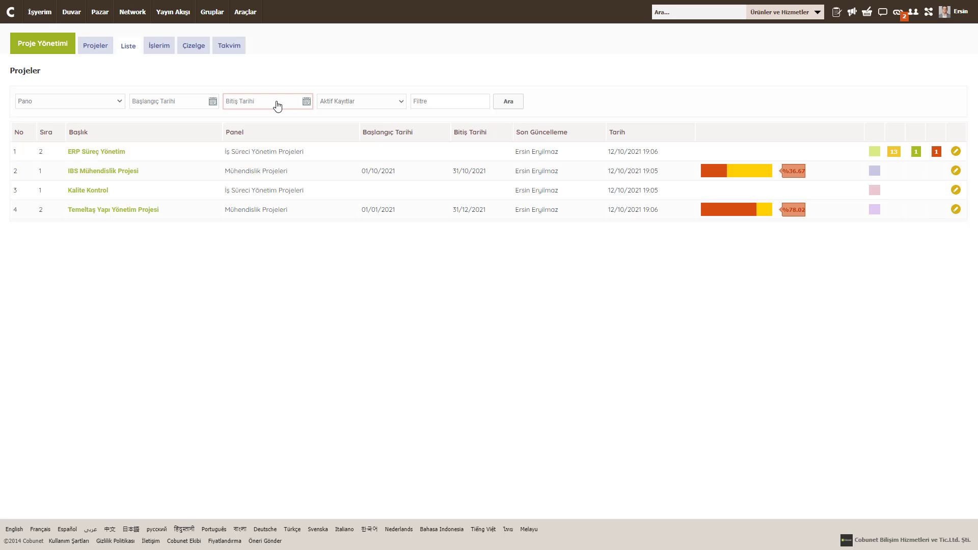
click(350, 104)
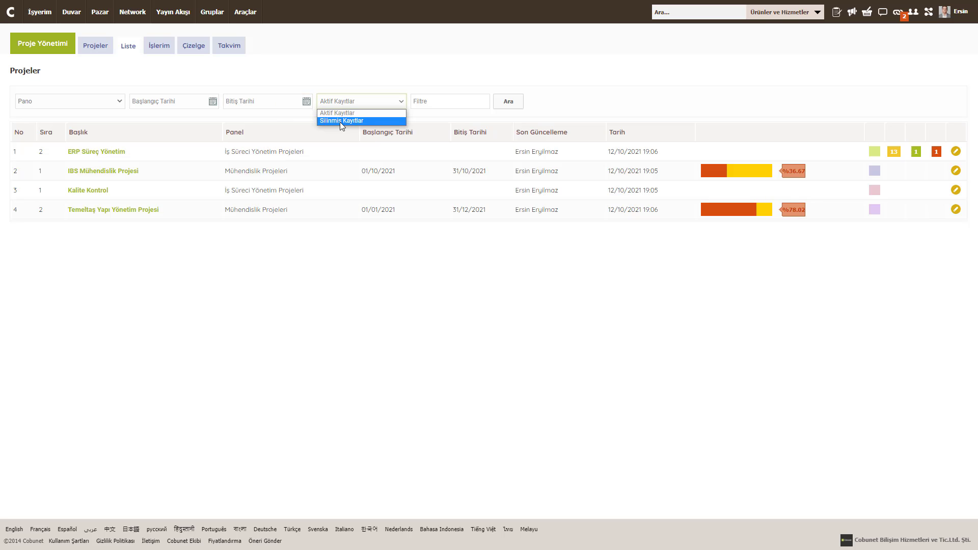
click(445, 101)
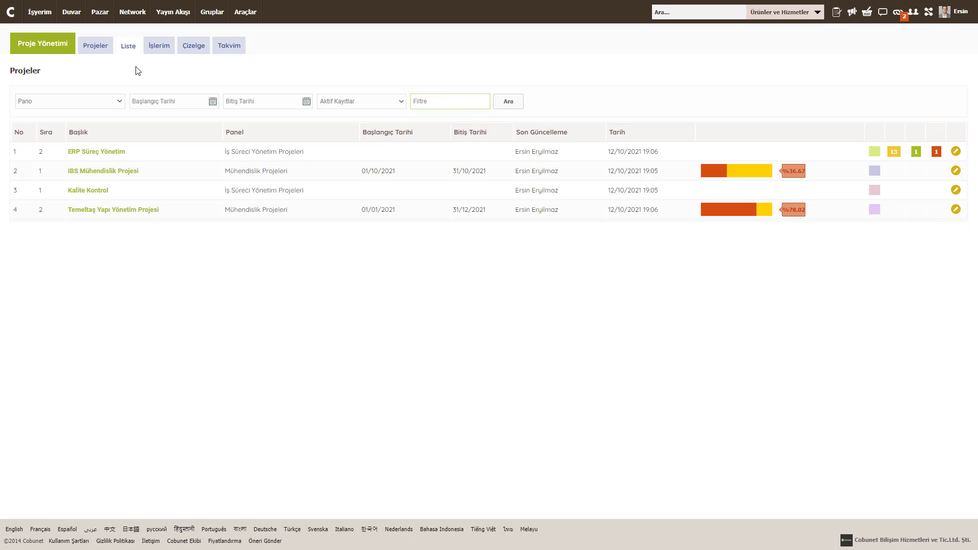
click(158, 50)
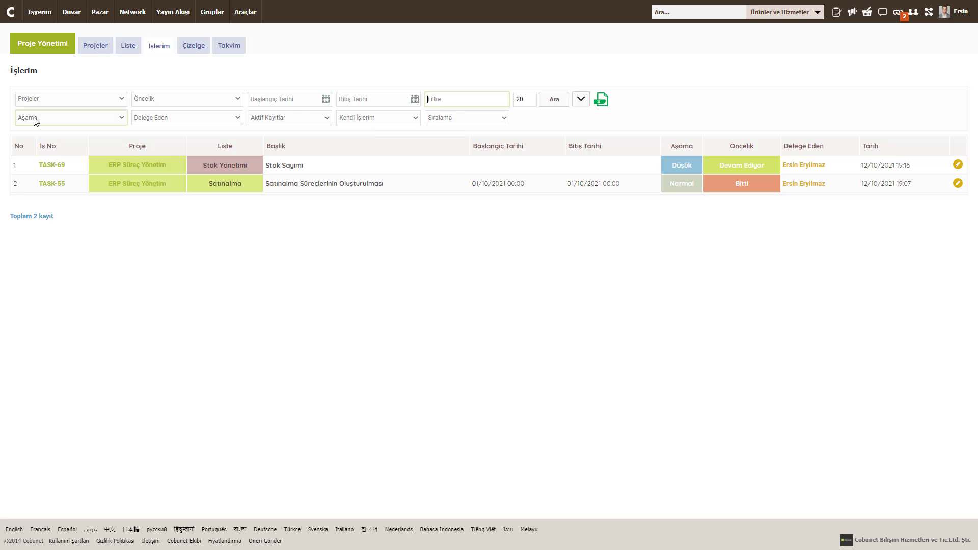
Step: View the Çizelge chart, then the Takvim month with the Satınalma task on 1 Ekim
click(203, 54)
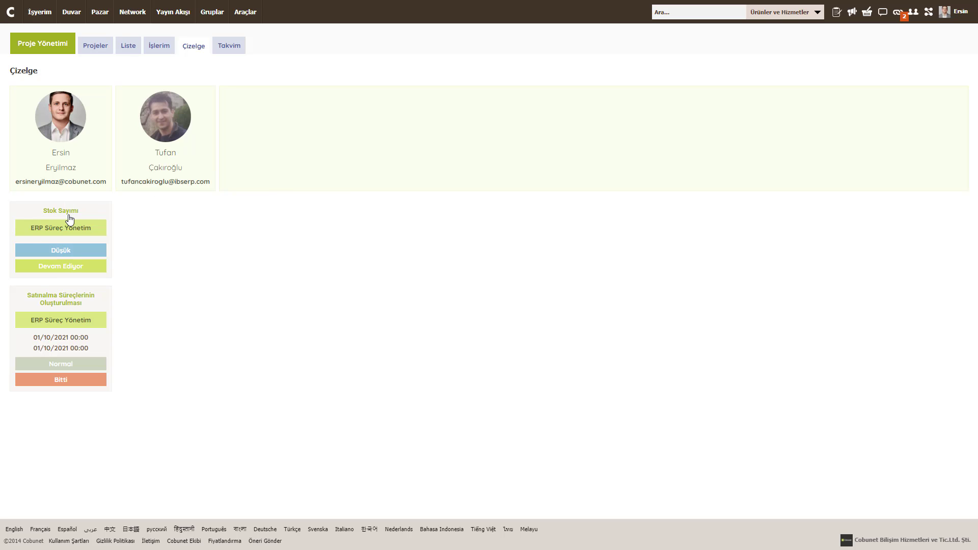
click(230, 47)
scroll(249, 296, down, 1)
scroll(259, 303, up, 1)
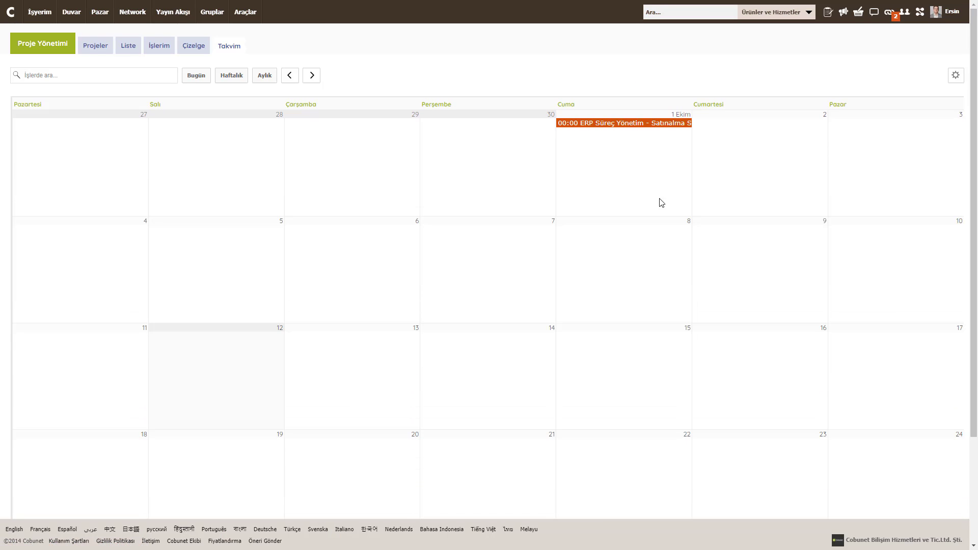